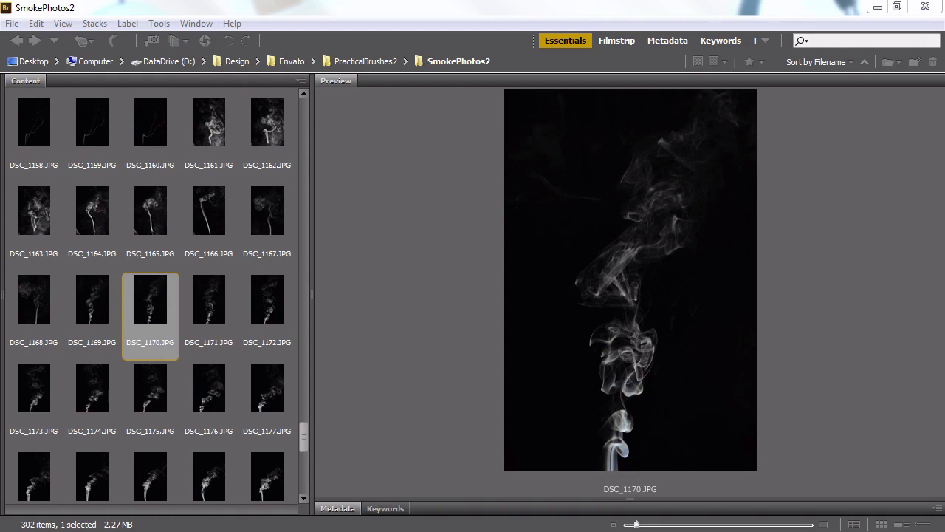
Step: Browse the smoke photo previews one by one from DSC_1170.JPG through DSC_1186.JPG
mouse_move(301, 442)
mouse_down()
mouse_move(309, 383)
mouse_move(306, 445)
mouse_up()
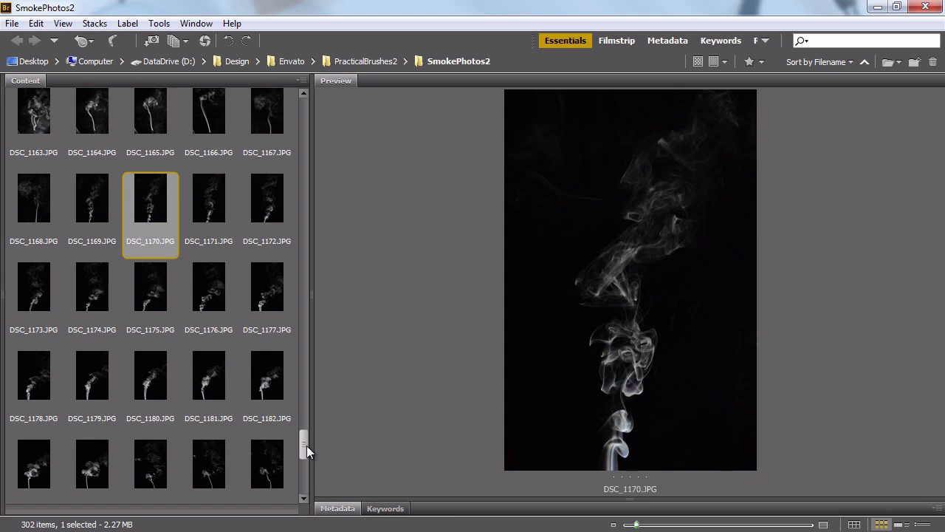
key(Right)
key(Right)
key(Right)
key(Right)
key(Right)
key(Right)
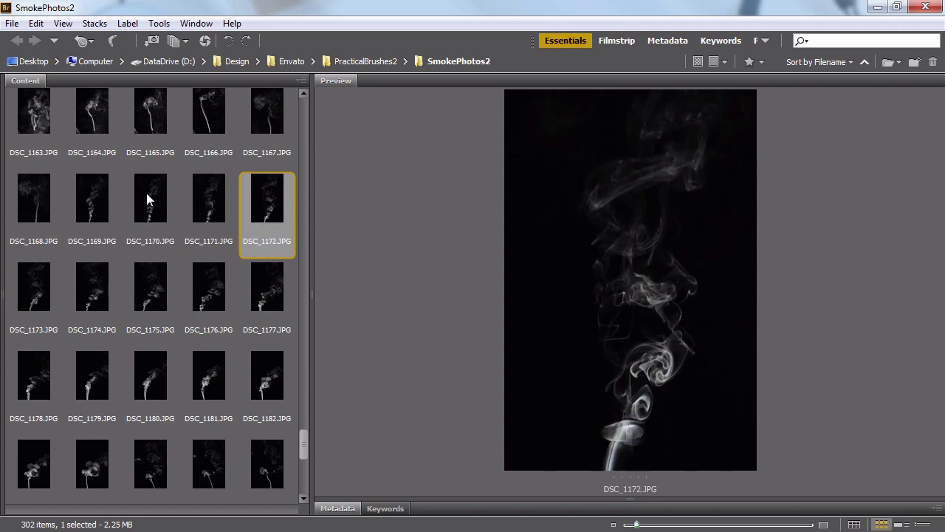
key(Right)
key(Right)
key(Right)
key(Right)
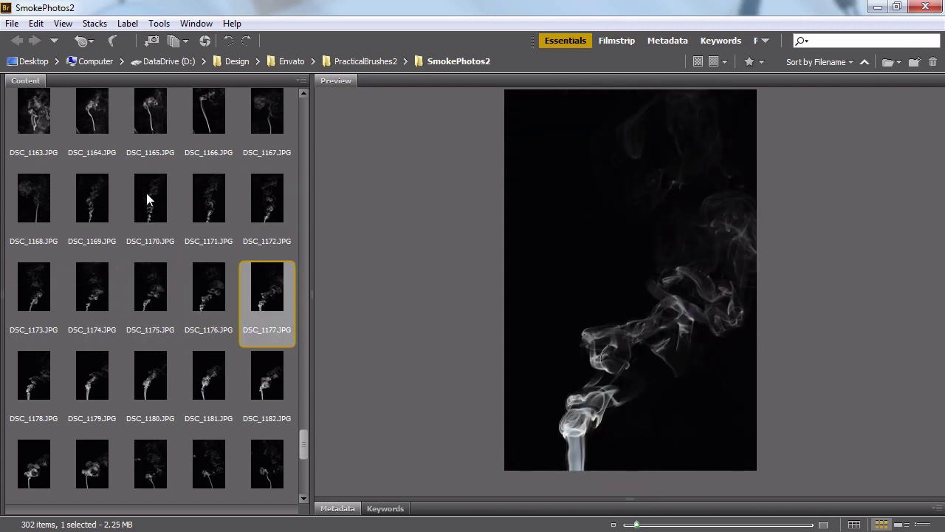
key(Right)
key(Right)
key(Right)
key(Right)
key(Right)
key(Right)
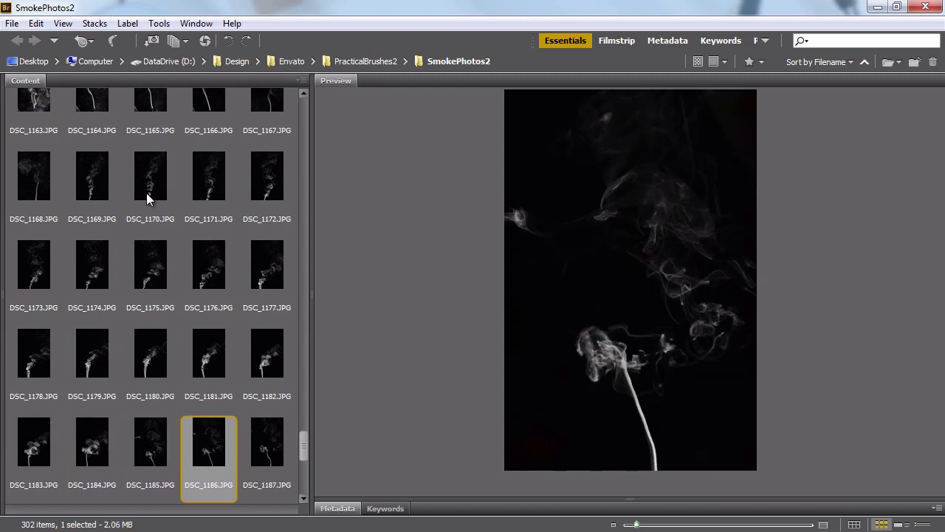
Step: Go back to the photo DSC_1181.JPG and open it in Photoshop
key(Left)
key(Left)
key(Left)
key(Left)
key(Left)
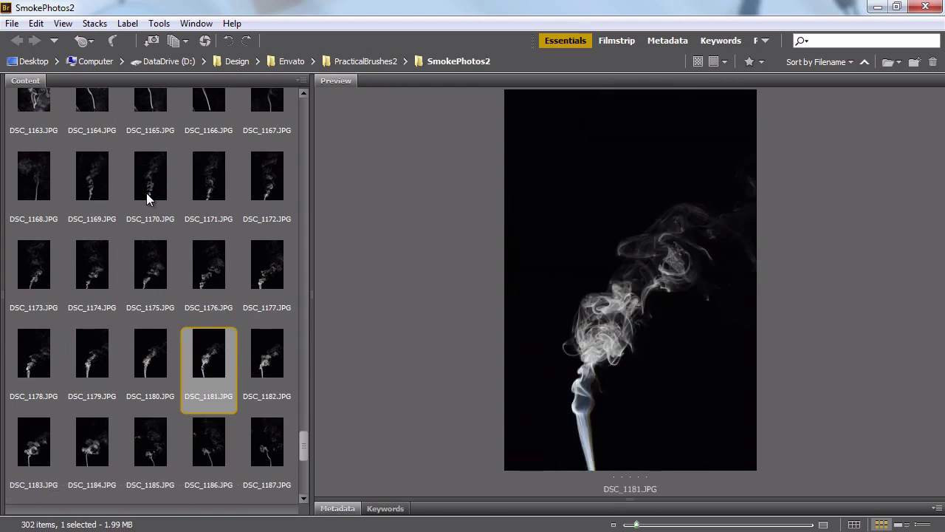
right_click(205, 371)
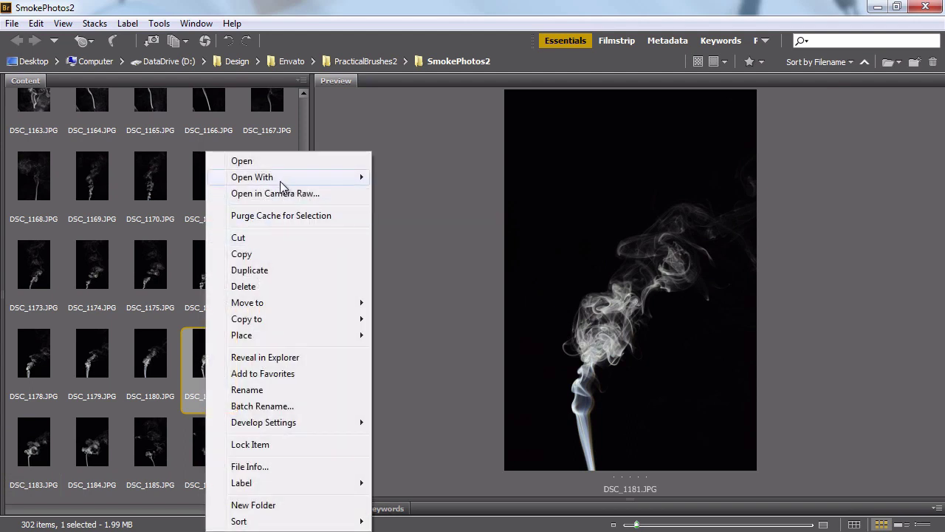
mouse_move(358, 180)
click(429, 177)
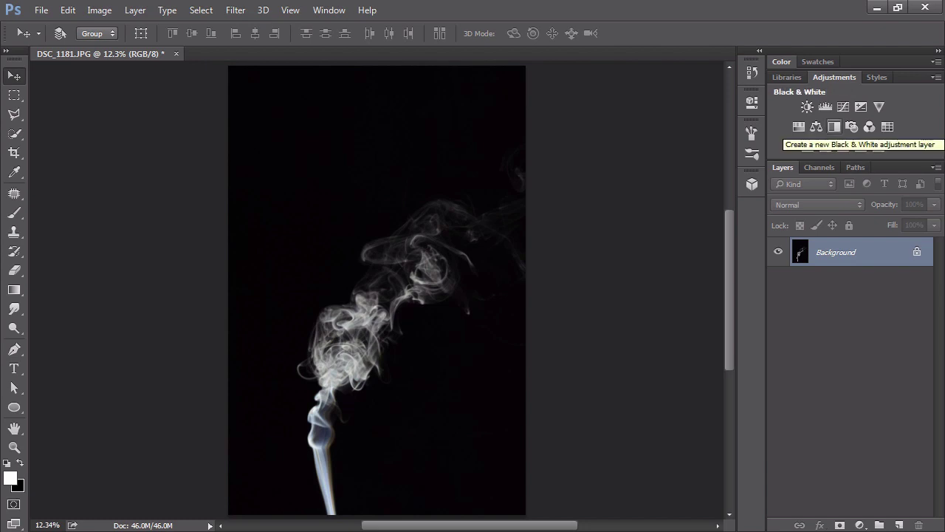
Step: Add a Black & White adjustment layer with the Default preset above the smoke photo
click(834, 127)
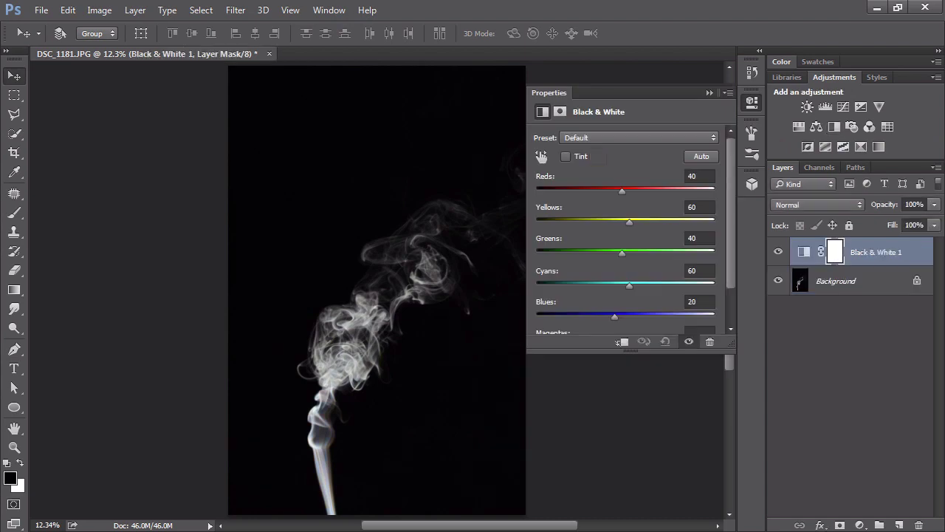
click(709, 92)
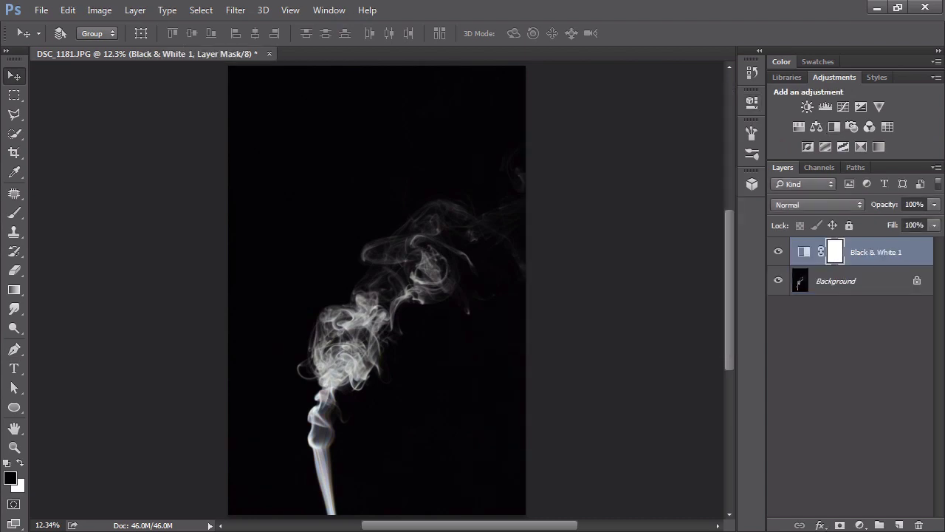
Step: Add a Curves adjustment layer and shape a steep S-curve with two points to boost the smoke's contrast
key(ctrl+plus)
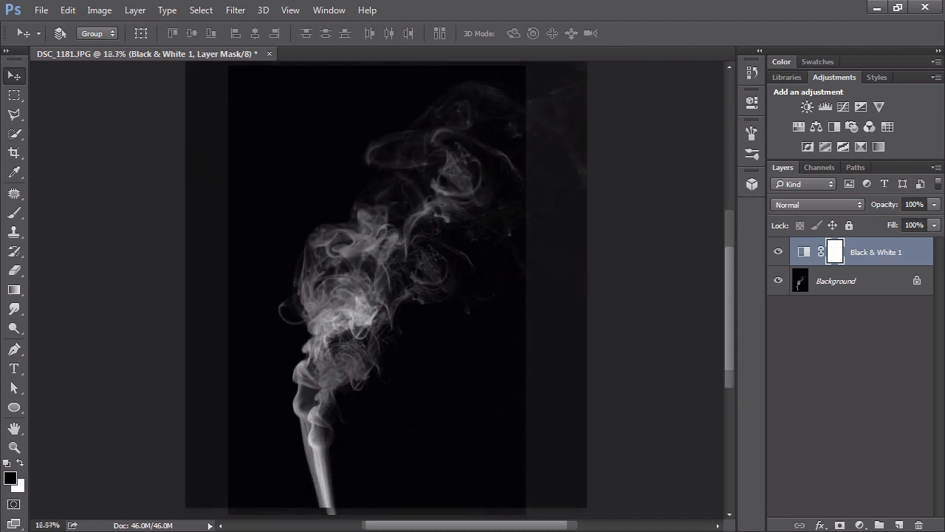
click(842, 107)
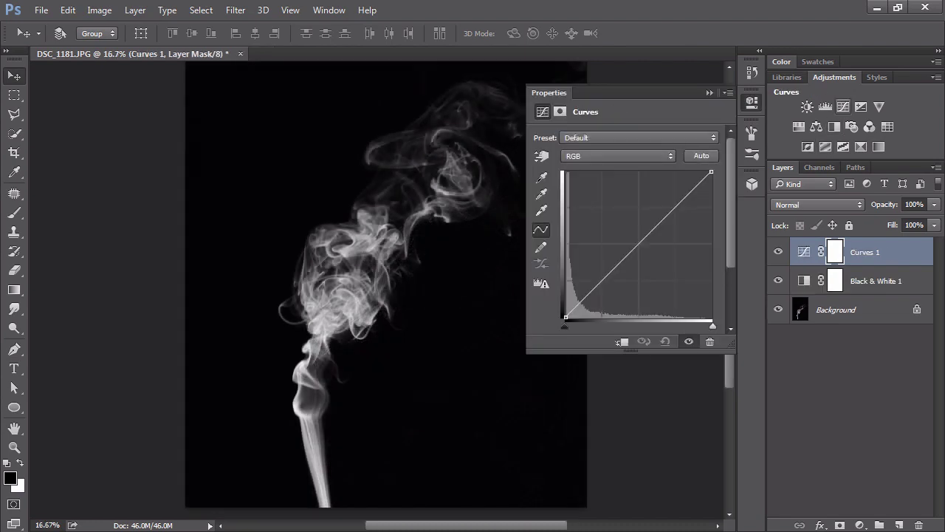
drag(664, 215, 668, 208)
drag(605, 276, 604, 284)
drag(665, 213, 672, 221)
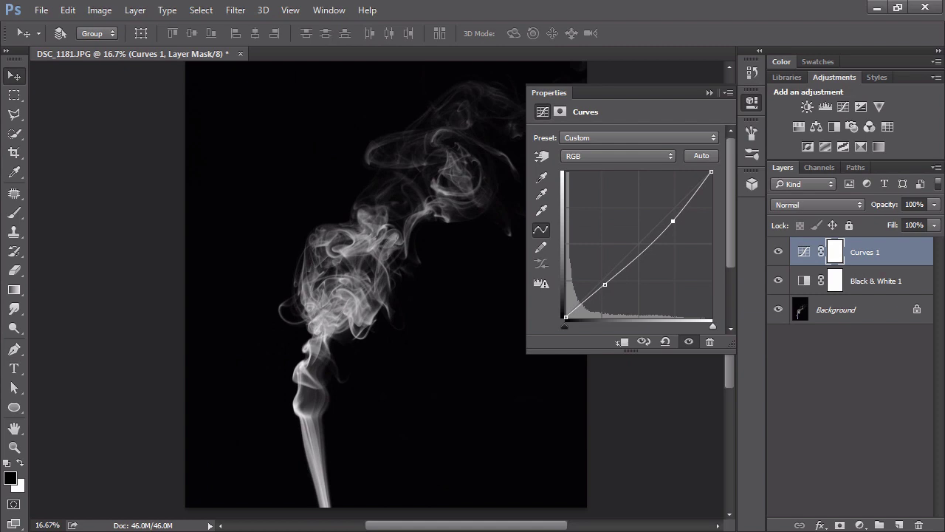
drag(672, 220, 649, 203)
mouse_move(605, 284)
mouse_down()
mouse_move(590, 270)
mouse_move(606, 289)
mouse_up()
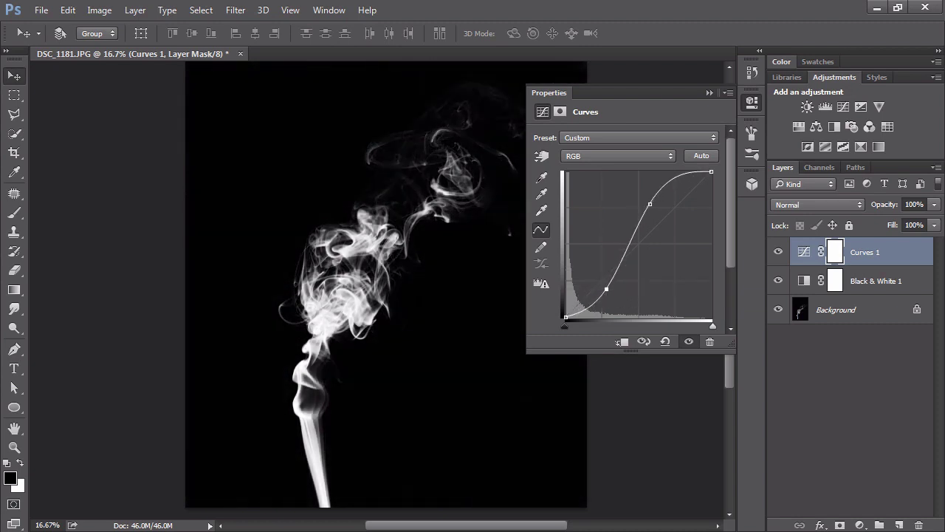
Step: Reshape the curve so the shadow point sits well above the diagonal and the highlight point only slightly above it
drag(606, 289, 586, 261)
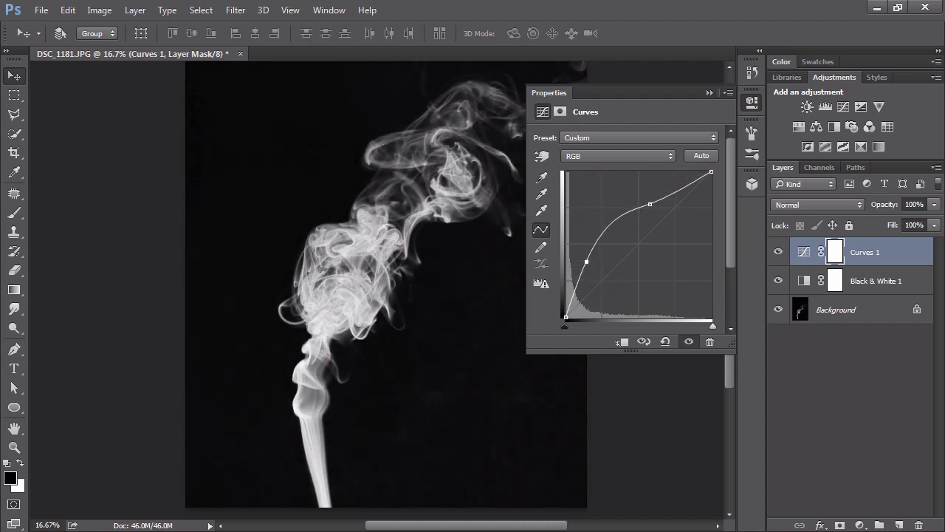
drag(650, 204, 667, 227)
drag(586, 262, 605, 267)
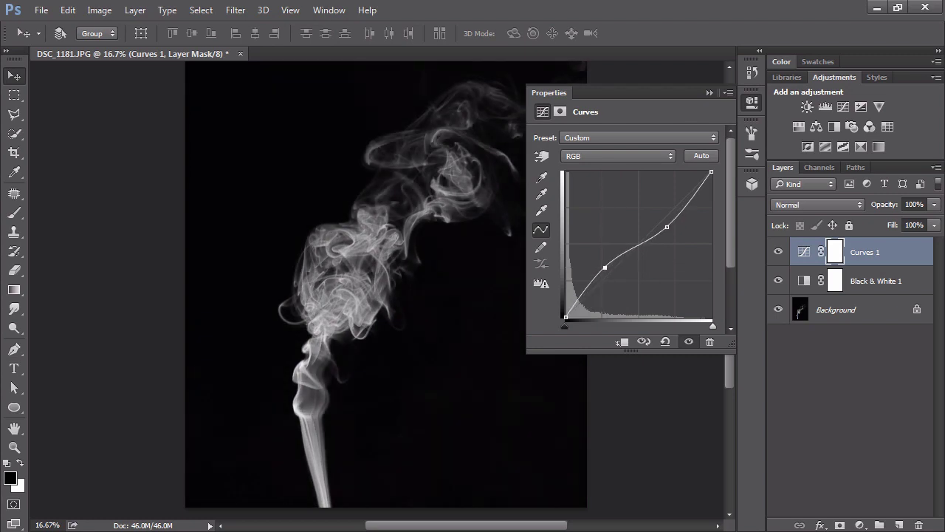
drag(605, 267, 602, 260)
drag(666, 226, 656, 219)
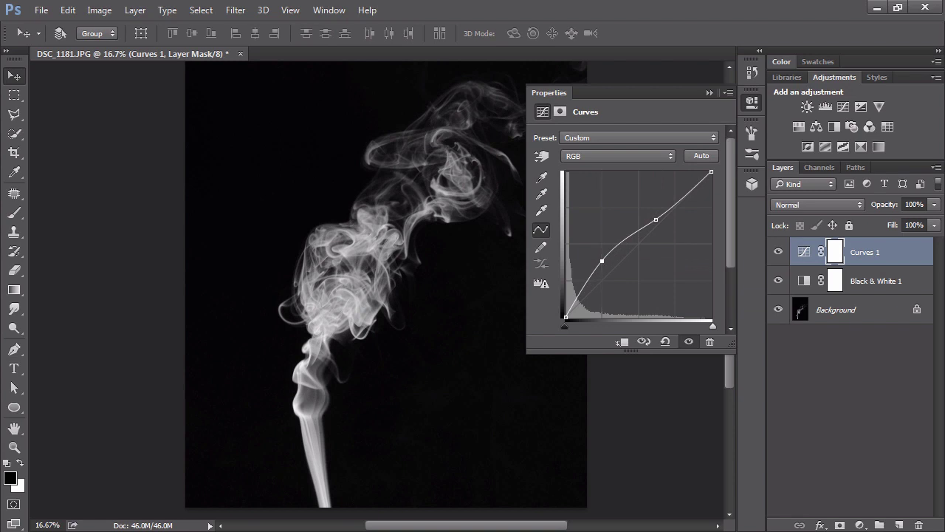
click(709, 93)
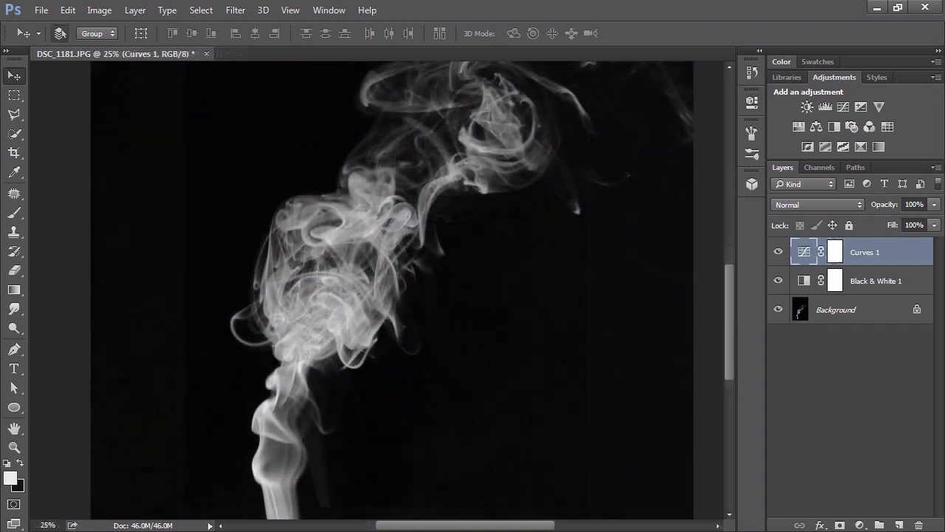
Step: Create a new blank layer above the Curves adjustment and choose the 20 px soft round brush
scroll(392, 296, up, 5)
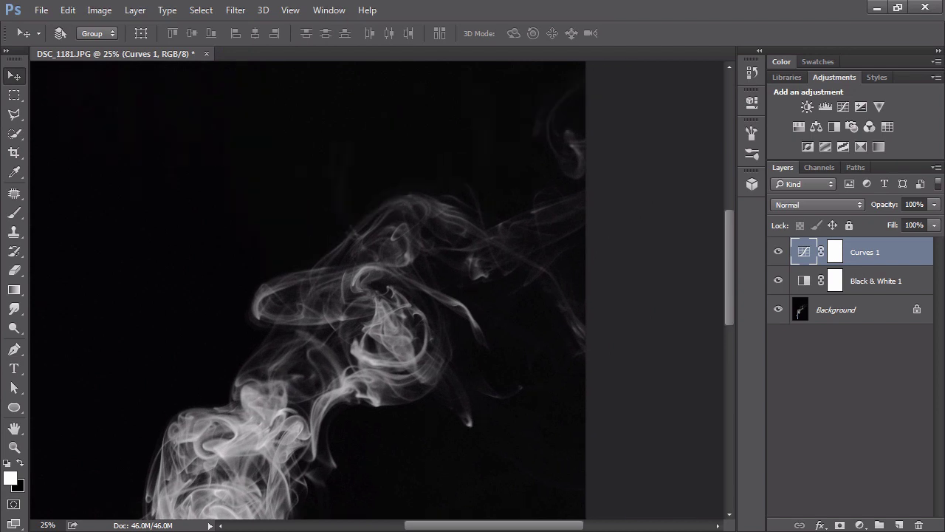
scroll(391, 296, down, 10)
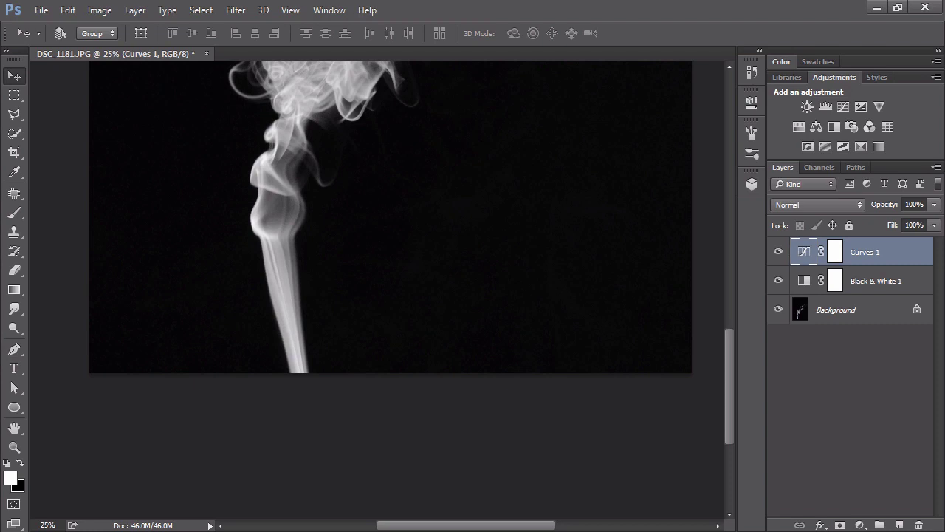
click(898, 525)
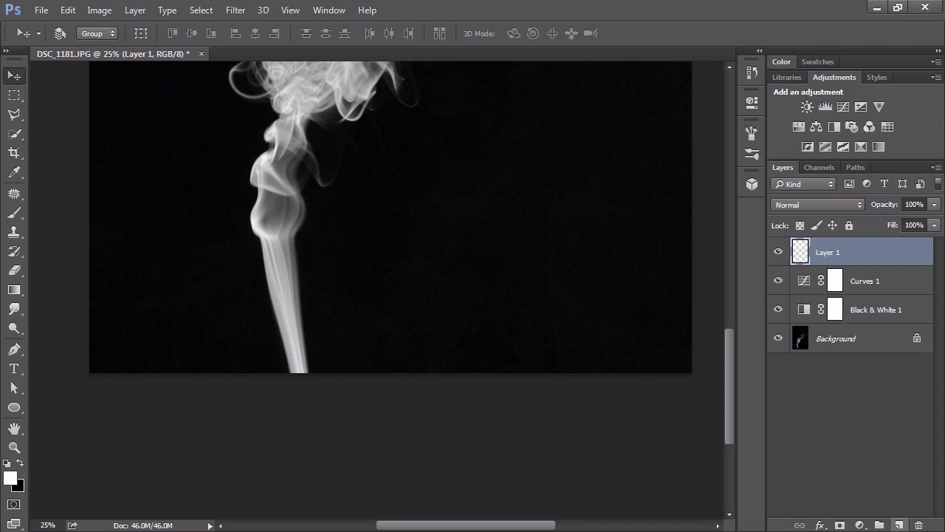
key(b)
right_click(366, 207)
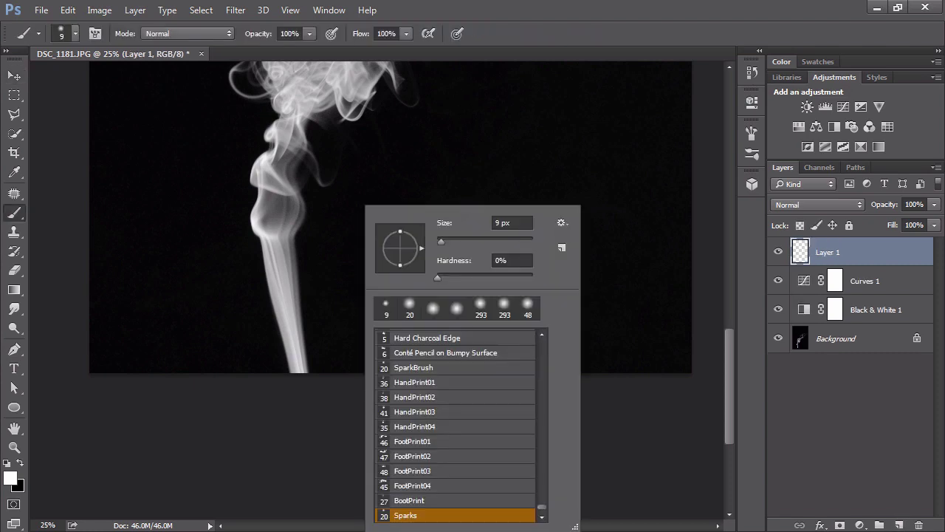
double_click(410, 306)
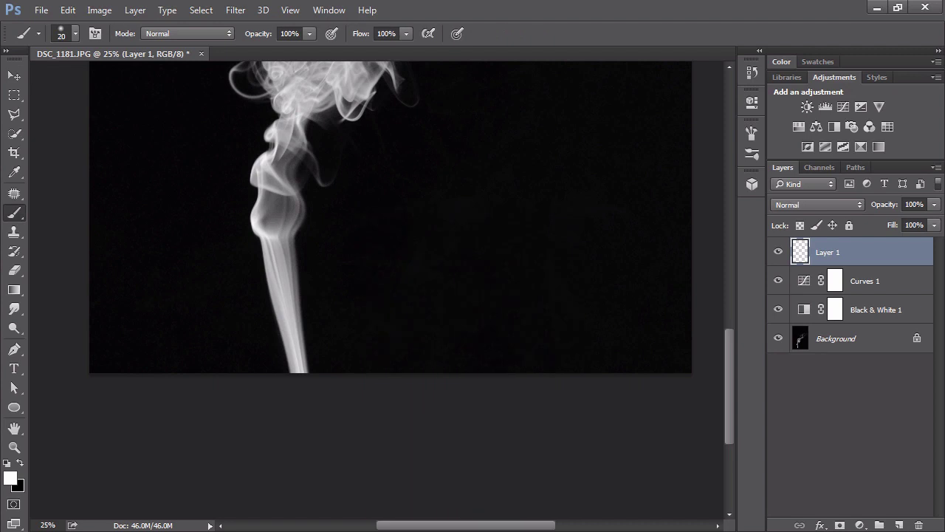
Step: Paint black with a soft brush of up to 960 px over the smoke's cut-off base and the stray wisps near the photo's edges
drag(432, 199, 414, 199)
key(x)
click(291, 391)
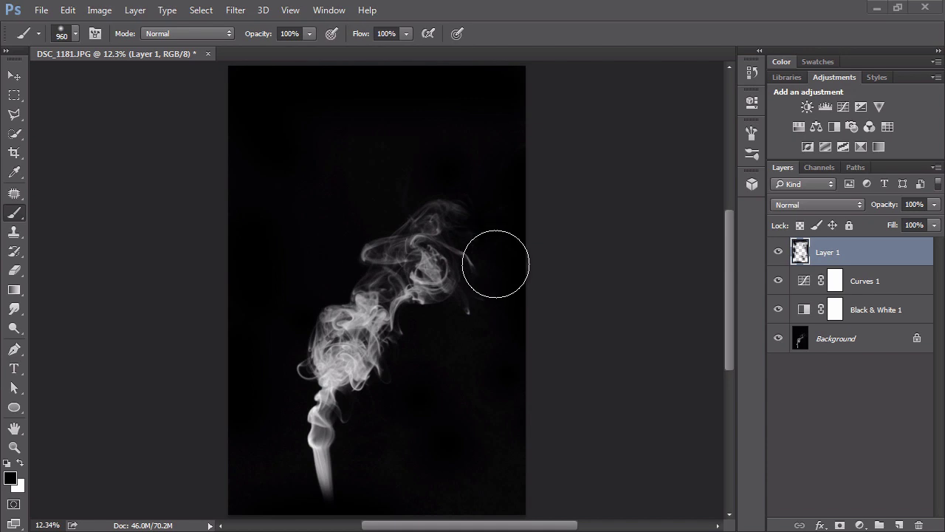
Step: Add an Invert adjustment layer on top and compare the image with and without it
click(805, 146)
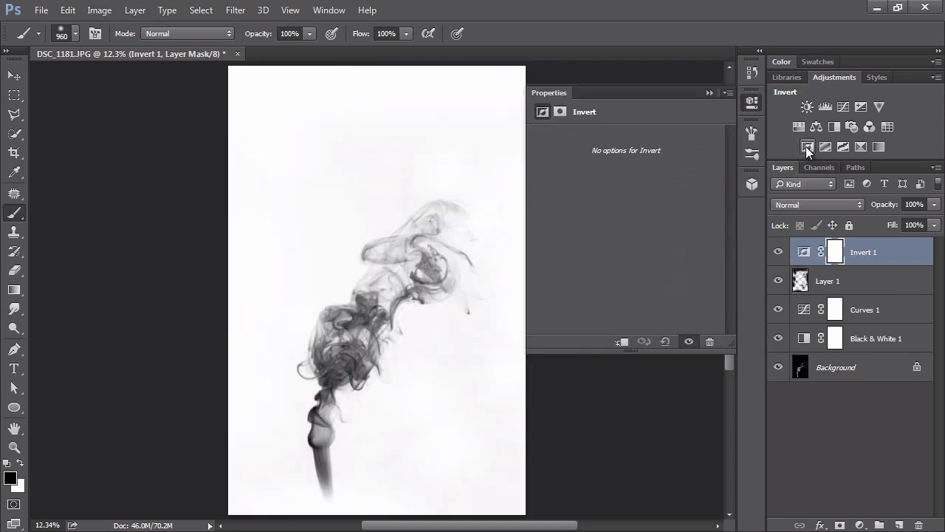
click(709, 93)
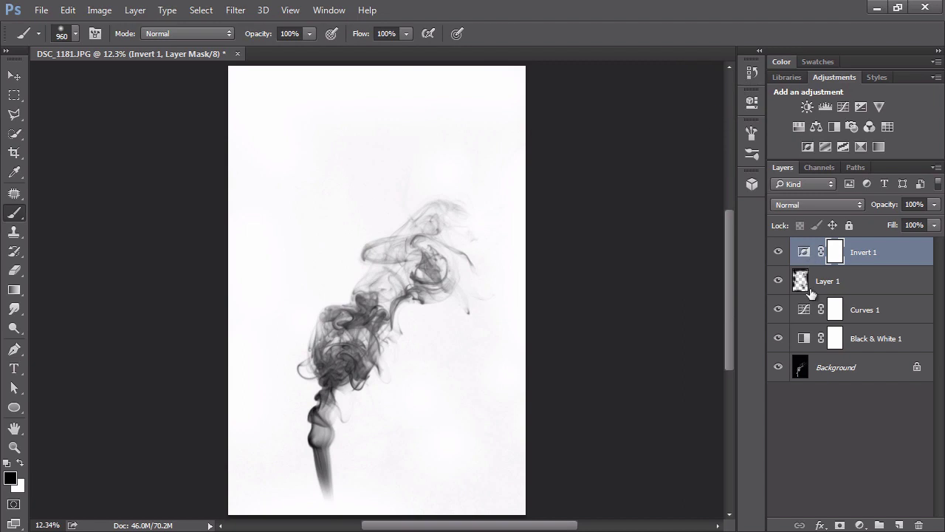
click(778, 252)
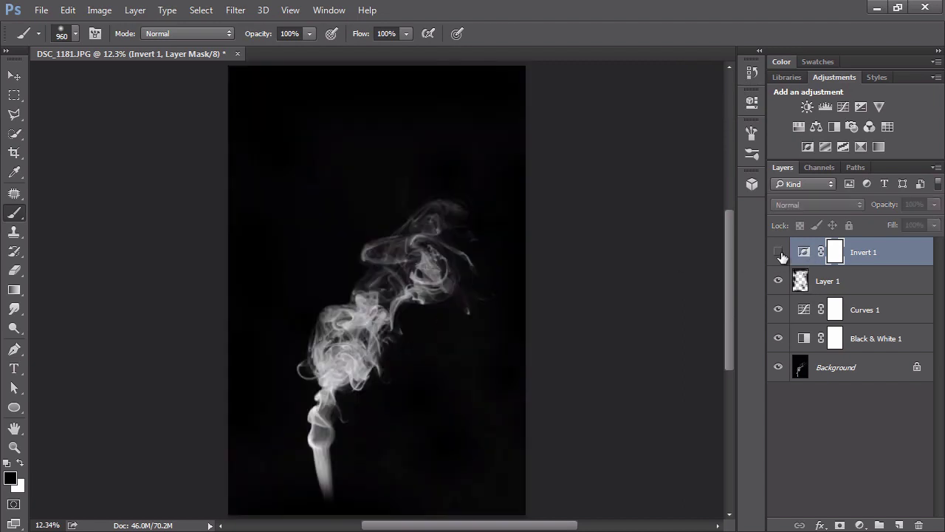
click(777, 252)
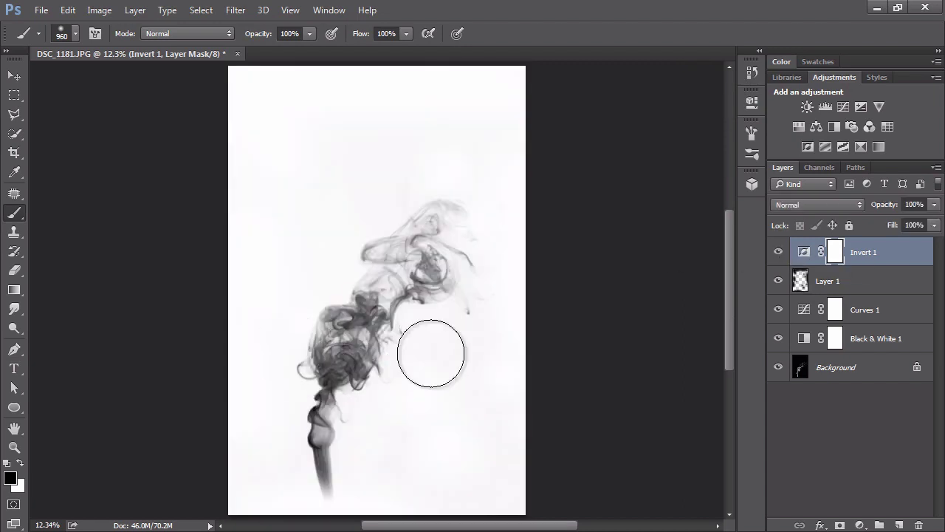
Step: On Layer 1, paint out the stray wisps beside the upper smoke with a 368 px black soft brush
click(821, 286)
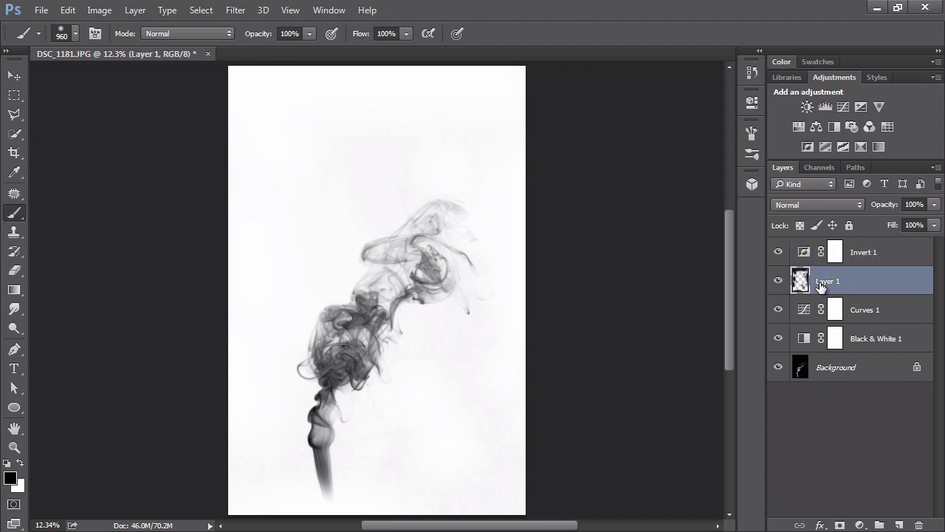
key(ctrl+plus)
key(ctrl+plus)
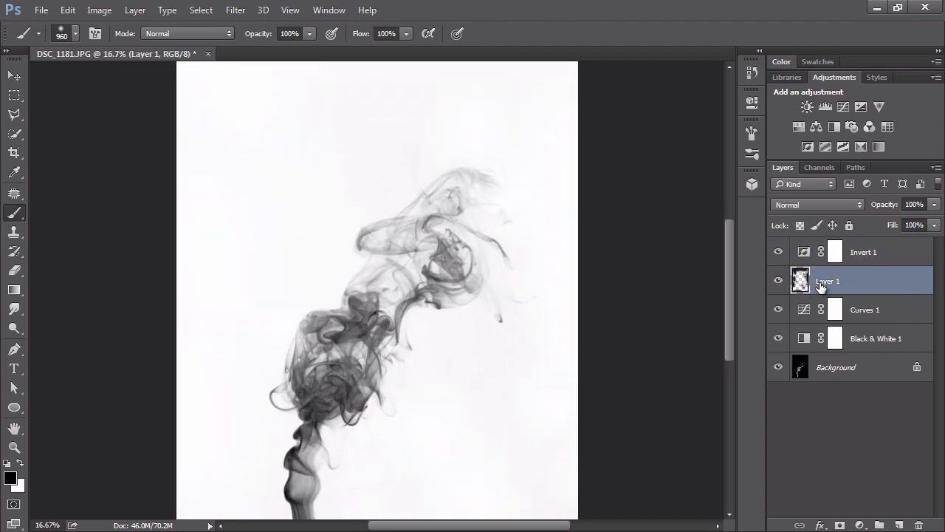
drag(496, 337, 355, 310)
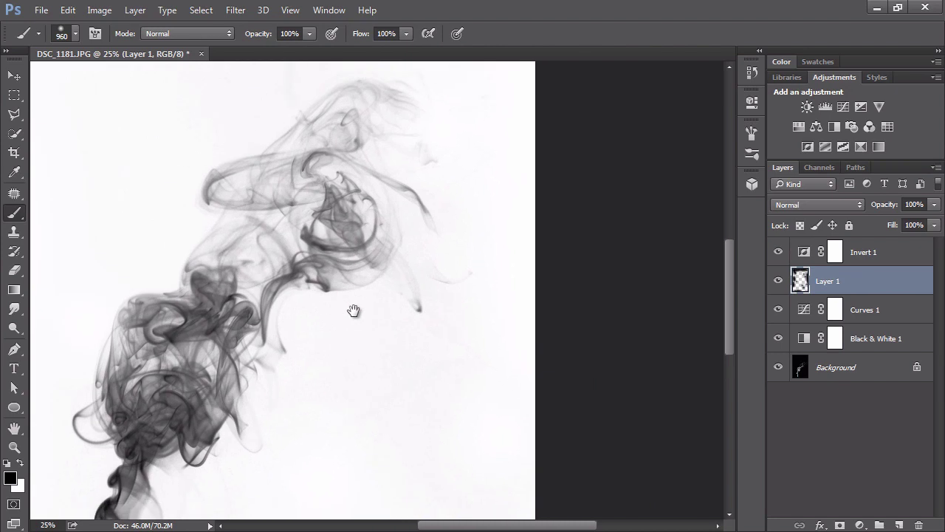
mouse_move(439, 314)
mouse_down()
mouse_move(446, 331)
mouse_move(426, 307)
mouse_move(407, 320)
mouse_up()
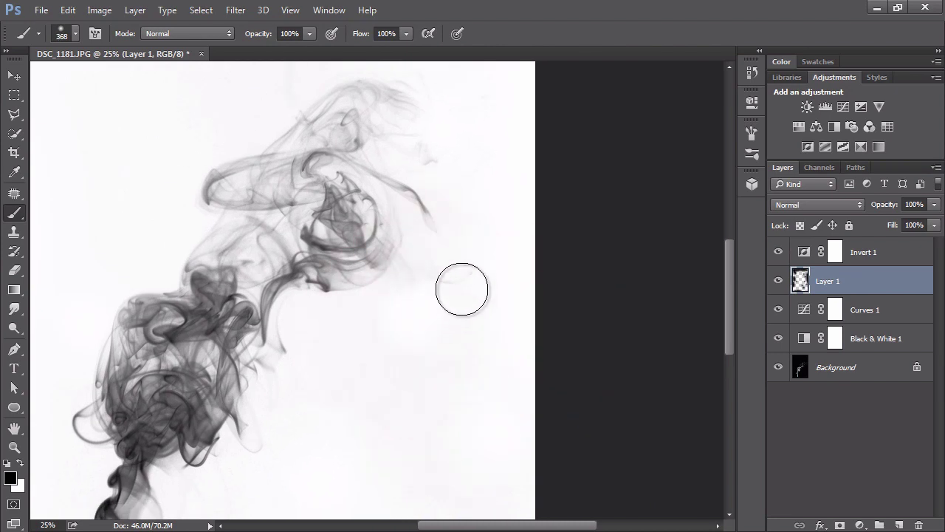
mouse_move(502, 154)
mouse_down()
mouse_move(375, 390)
mouse_move(434, 359)
mouse_up()
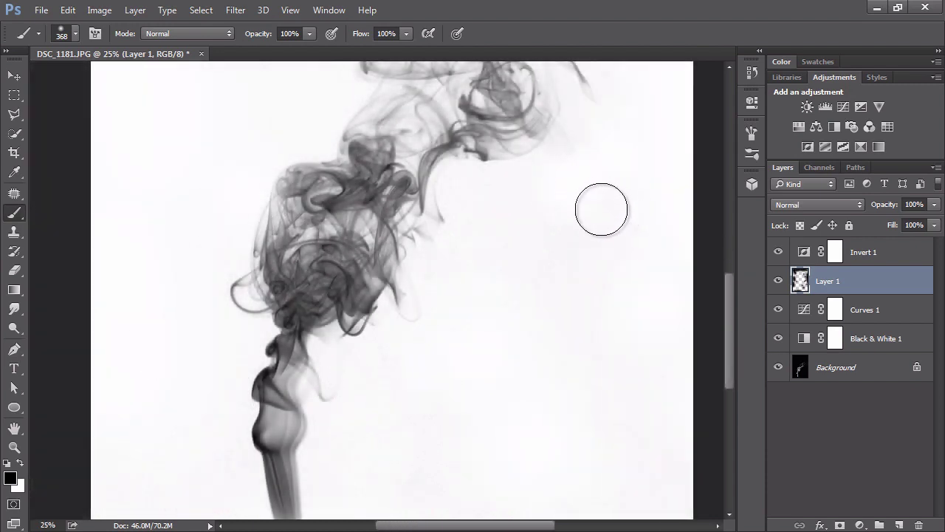
Step: Enlarge the brush to 1232 px and paint over the remaining background around the smoke on Layer 1
key(ctrl+minus)
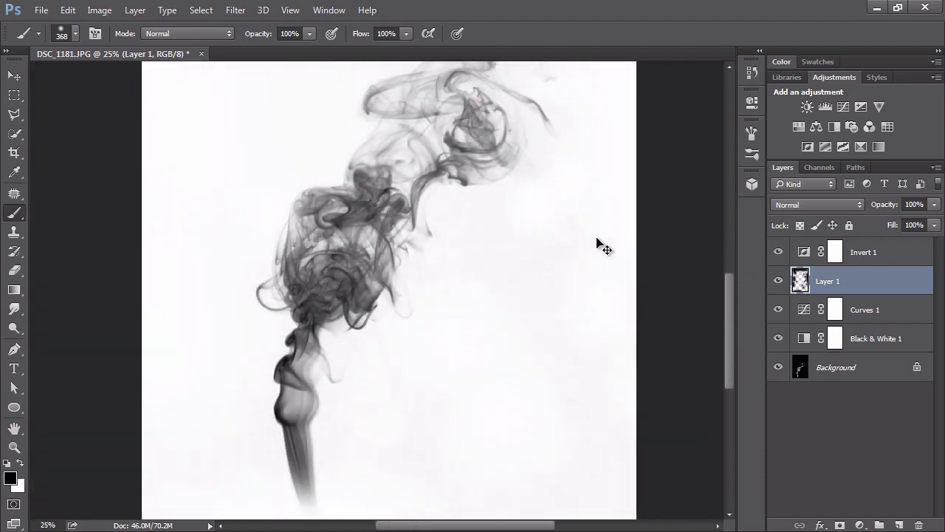
drag(510, 292, 486, 366)
key(bracketright)
key(bracketright)
key(bracketright)
key(bracketright)
key(bracketright)
key(bracketright)
key(bracketright)
key(bracketright)
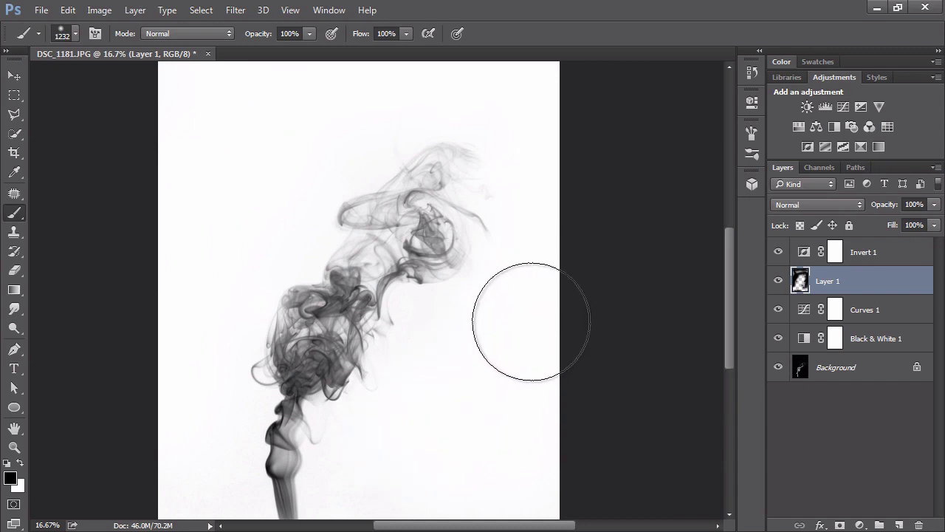
scroll(502, 407, down, 5)
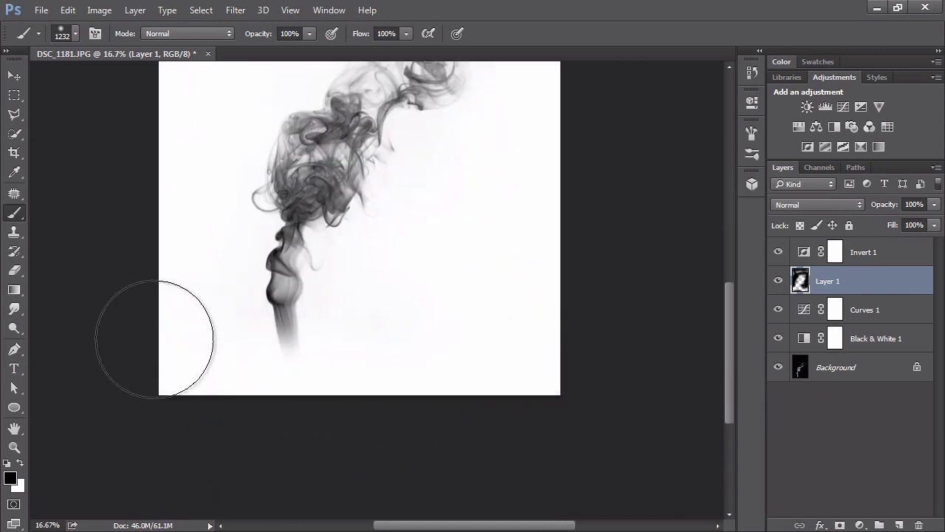
Step: Review the whole cleaned-up smoke image and its Invert 1, Curves 1 and Black & White 1 adjustment layers
drag(449, 226, 476, 356)
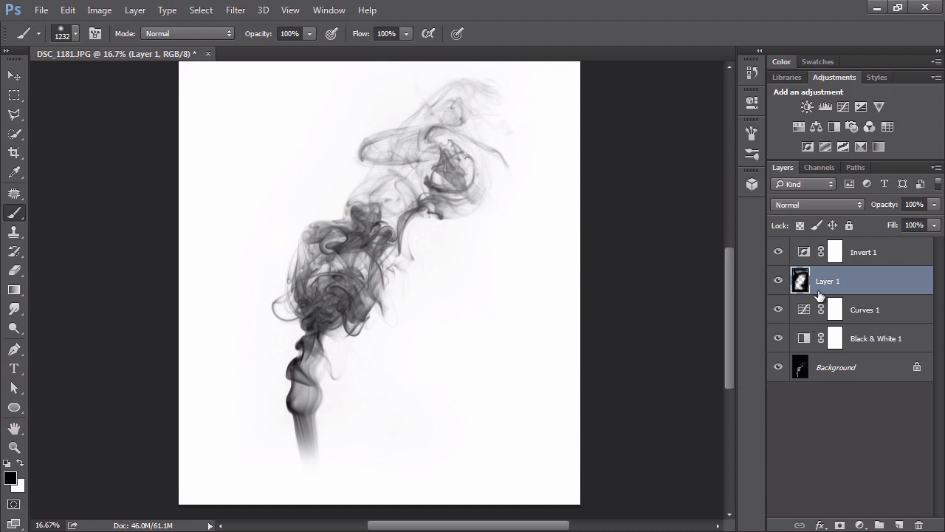
click(832, 258)
click(842, 319)
click(833, 341)
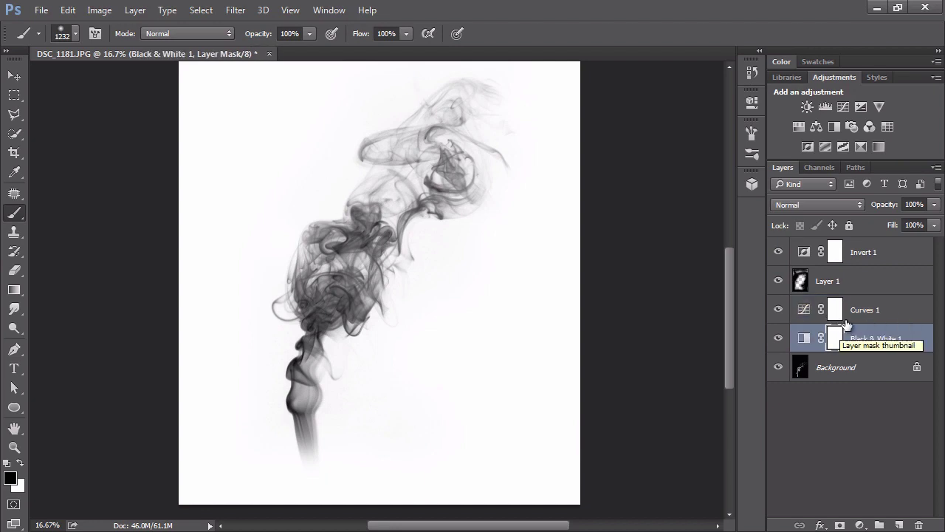
click(842, 253)
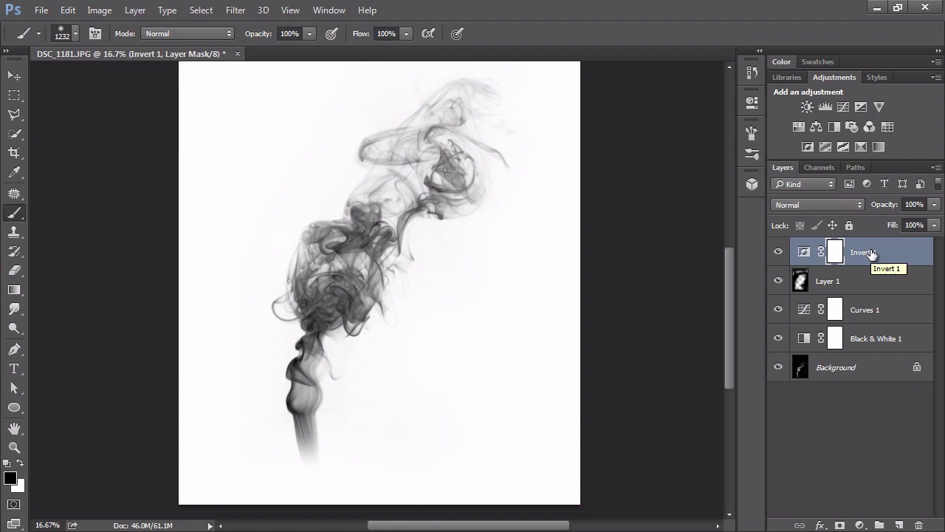
click(805, 253)
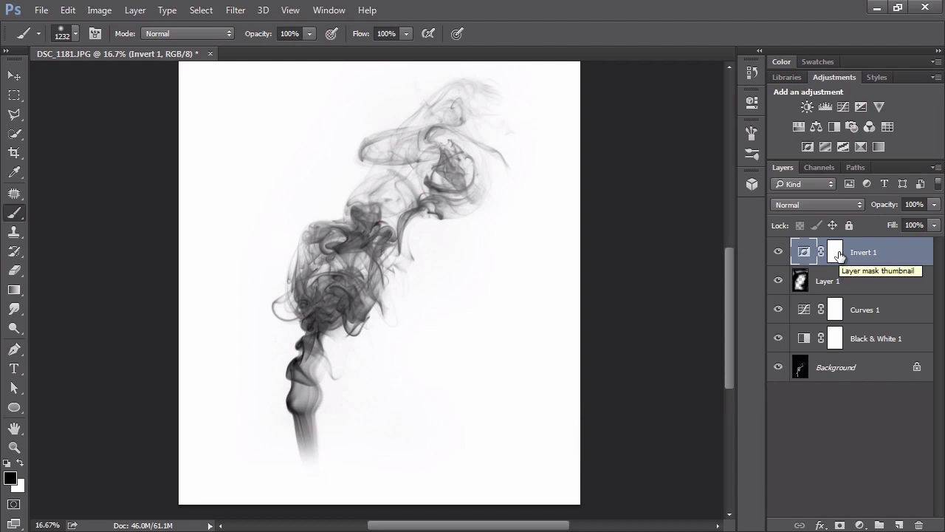
Step: Define the black-on-white smoke image as a brush preset named "Smoke Brush 01"
click(845, 375)
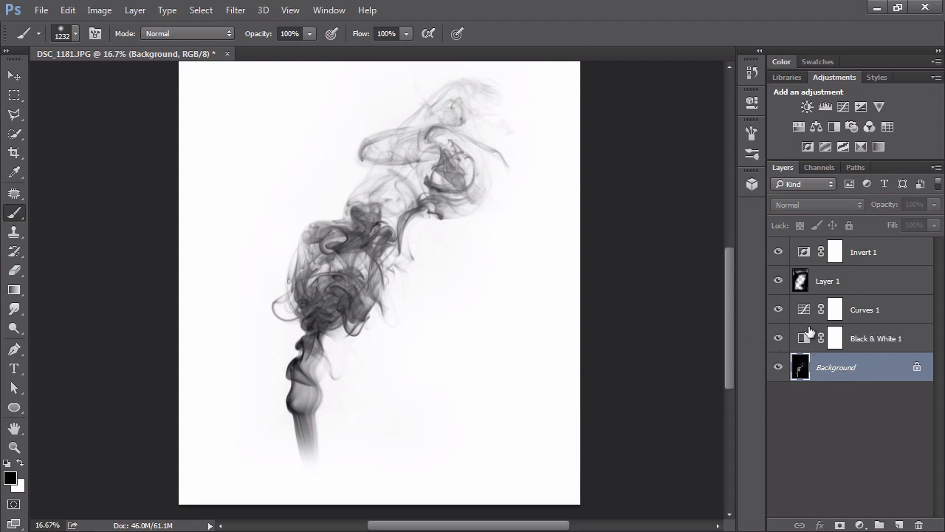
click(67, 11)
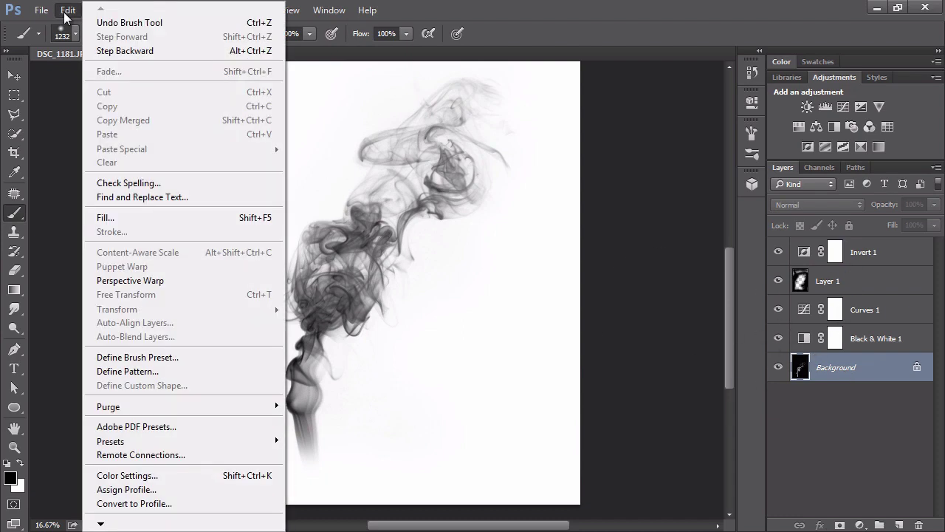
click(169, 358)
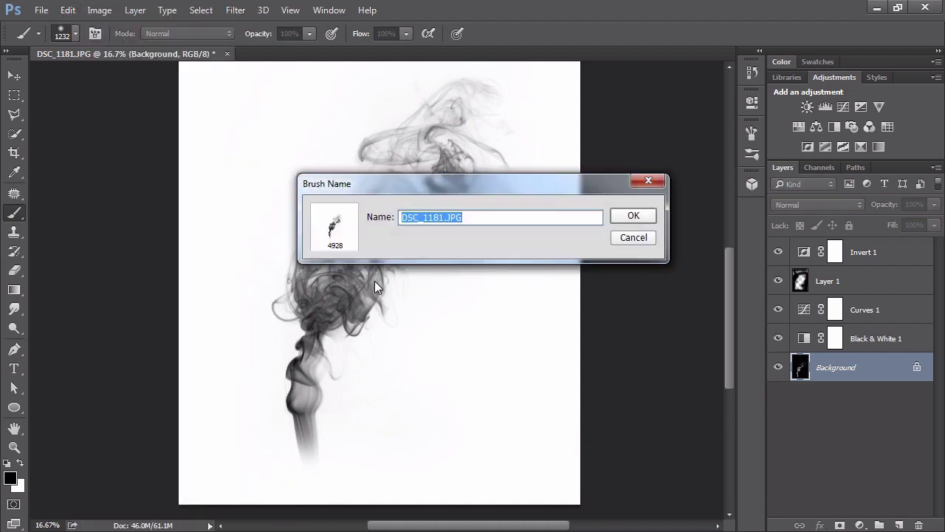
text(Smoke)
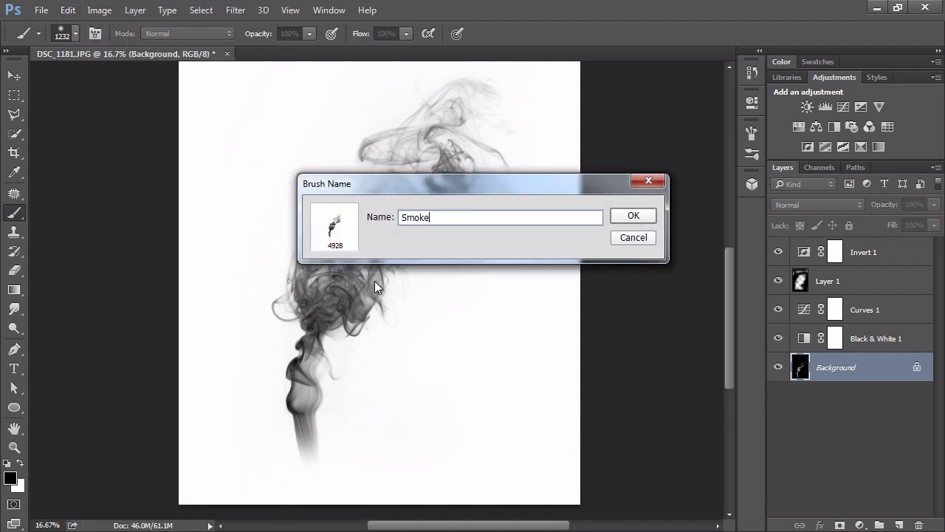
text( Brush 01)
key(Return)
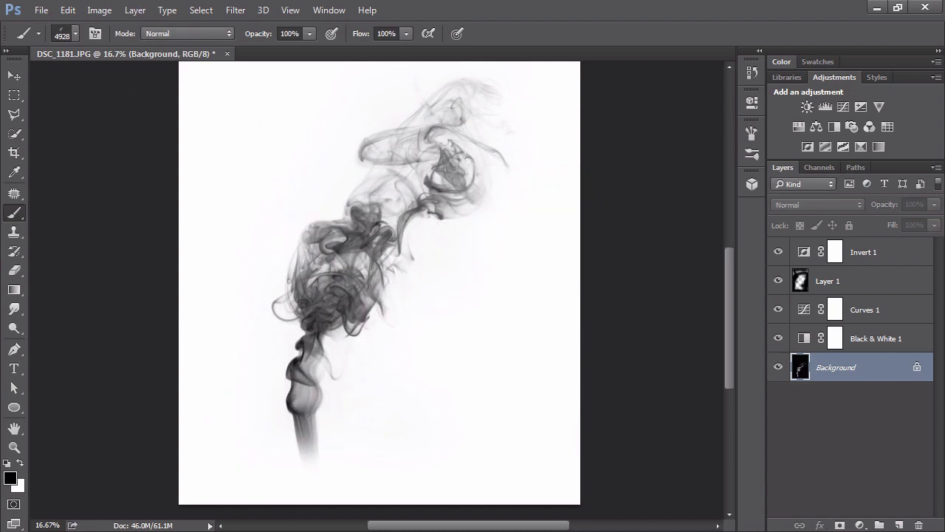
Step: Create a new document, make its background white and reduce the smoke brush to 2156 px
click(42, 11)
click(41, 25)
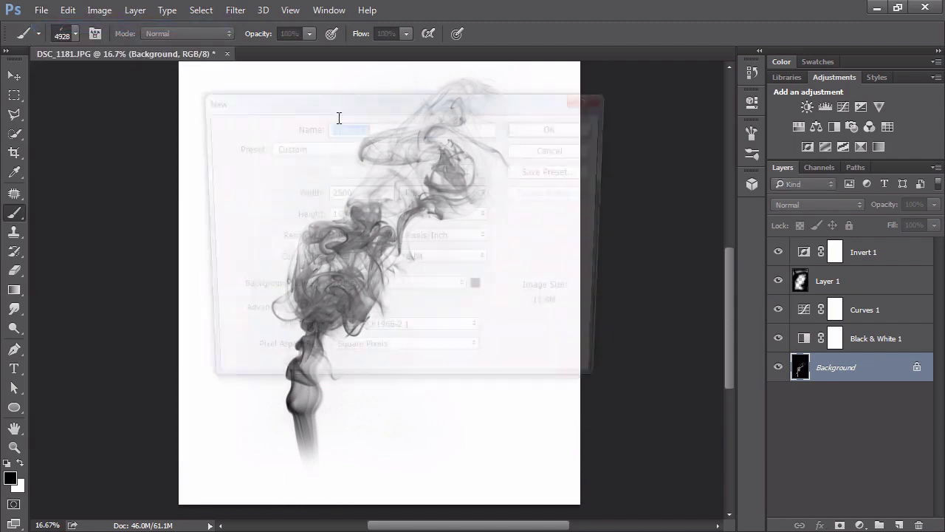
click(556, 129)
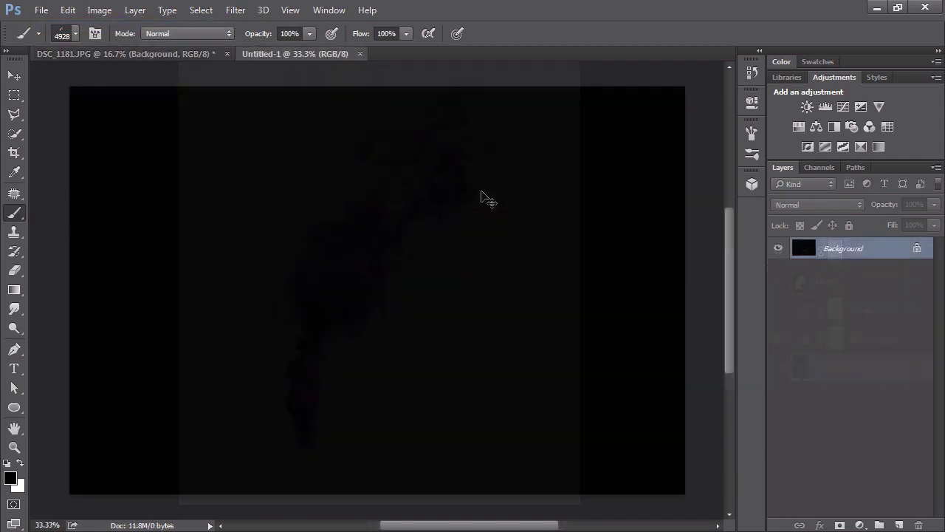
drag(520, 314, 140, 310)
mouse_move(418, 223)
mouse_down()
mouse_move(395, 329)
mouse_move(386, 302)
mouse_up()
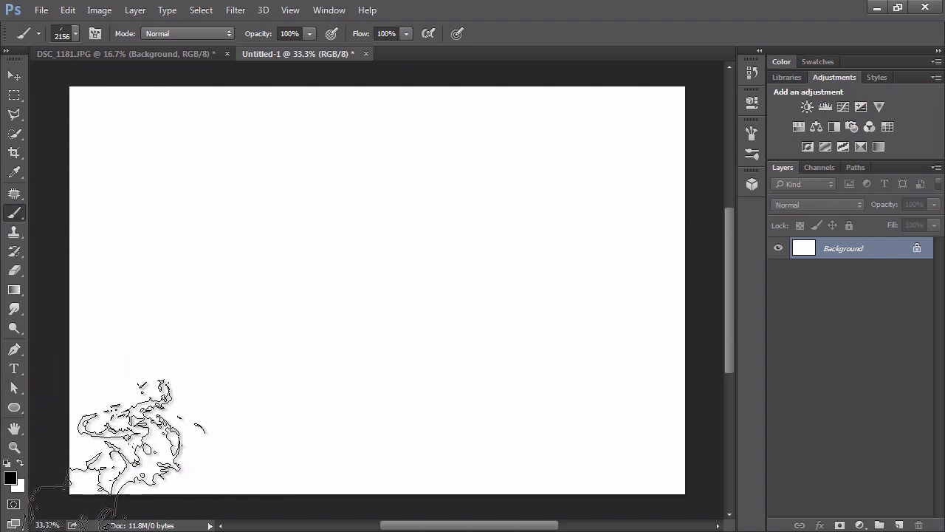
Step: Choose dark blue #252f79 as the foreground color for the smoke brush
click(10, 477)
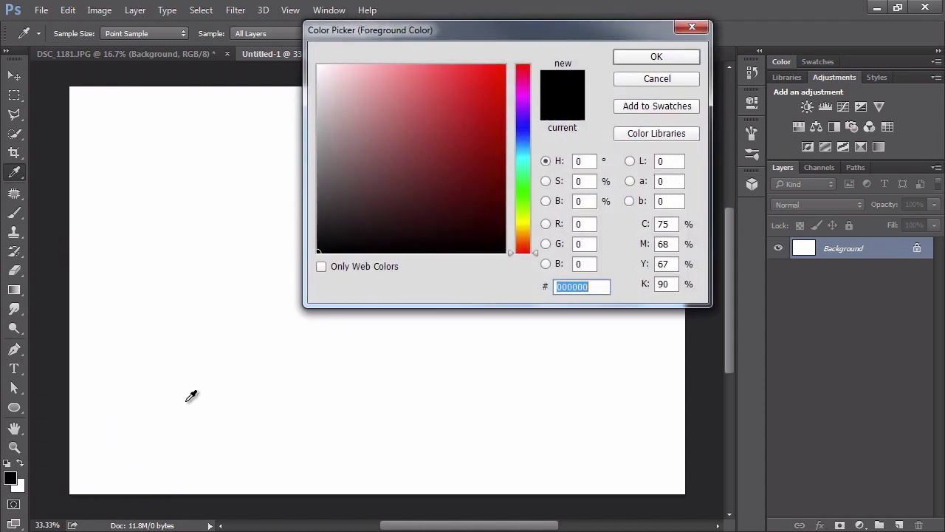
click(525, 130)
drag(475, 154, 446, 163)
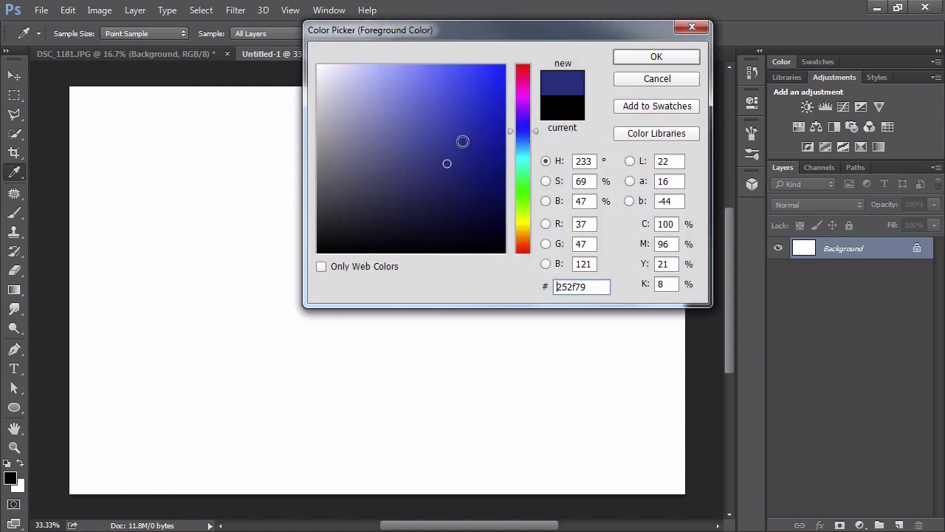
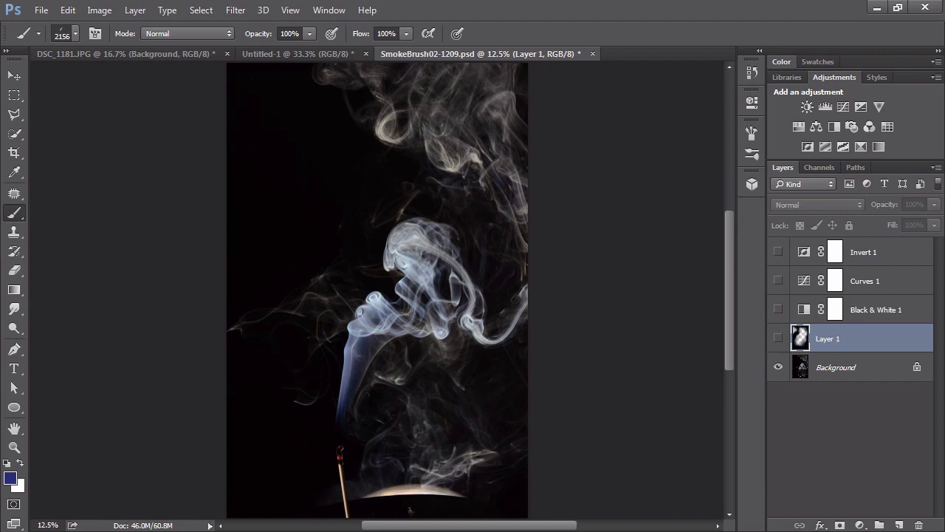
Step: Examine the original photo in SmokeBrush02-1209.psd, covering the main plume, the surrounding wisps and the match at its base
key(ctrl+plus)
key(ctrl+plus)
key(ctrl+plus)
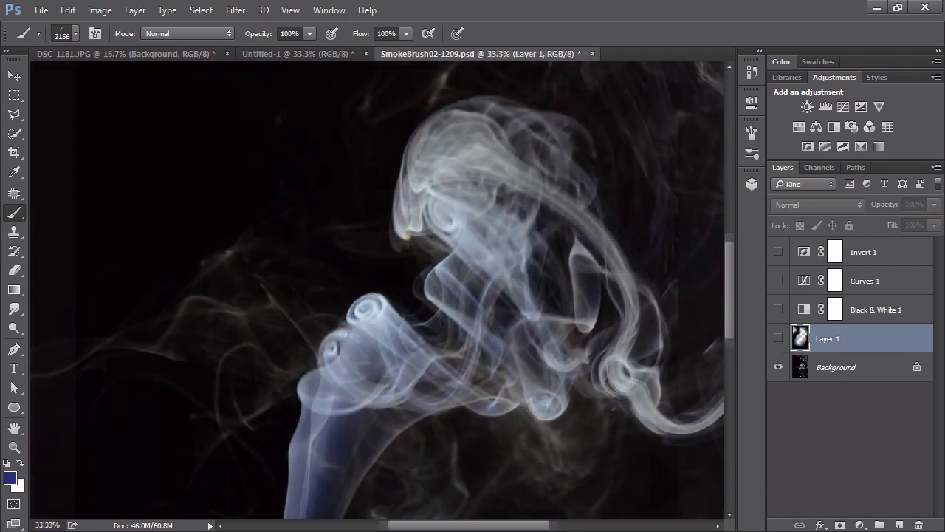
drag(365, 450, 367, 287)
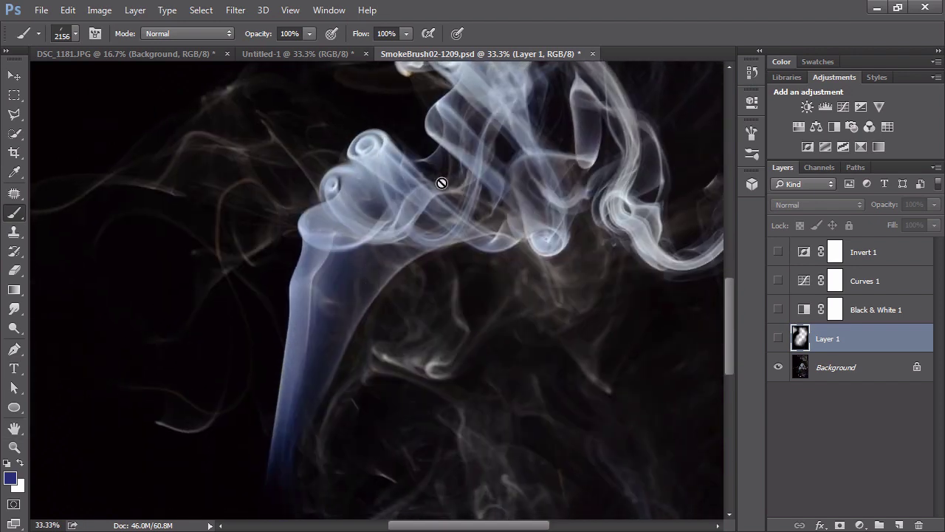
drag(489, 179, 411, 355)
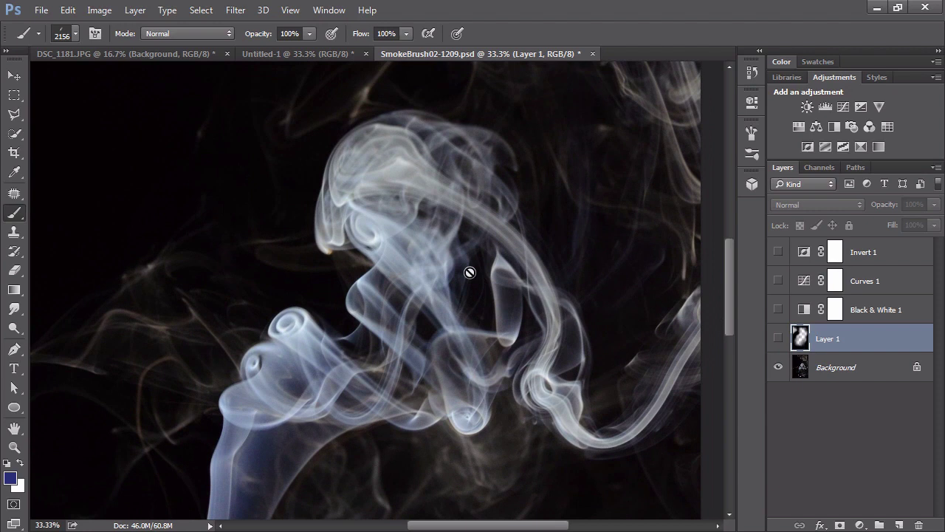
key(ctrl+minus)
key(ctrl+minus)
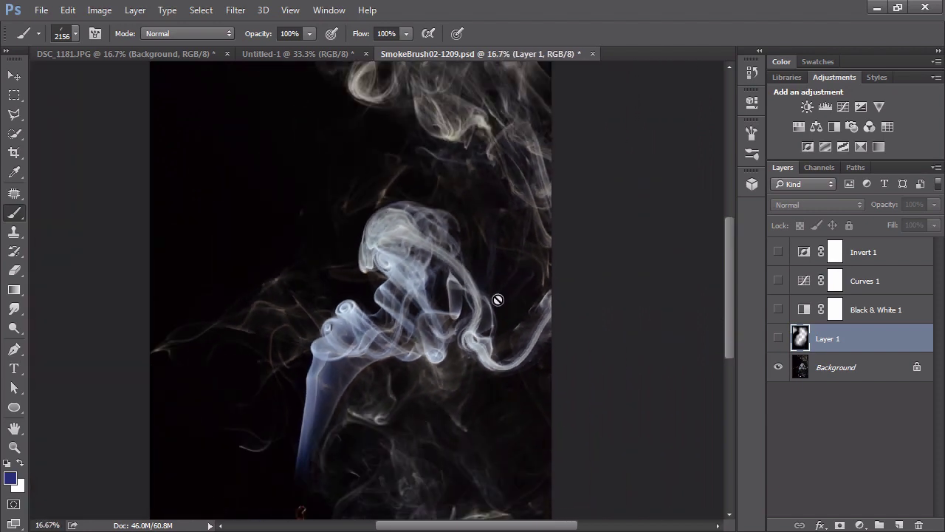
drag(487, 158, 432, 236)
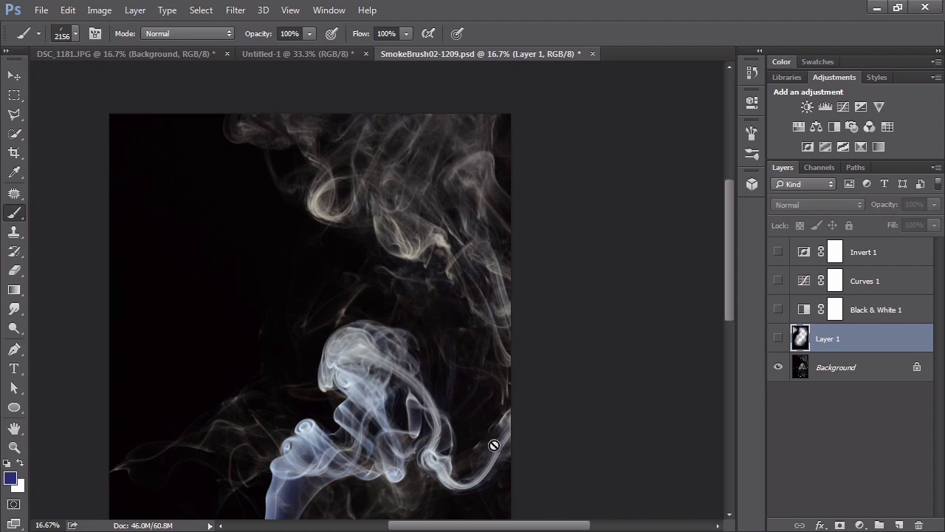
drag(425, 373, 481, 103)
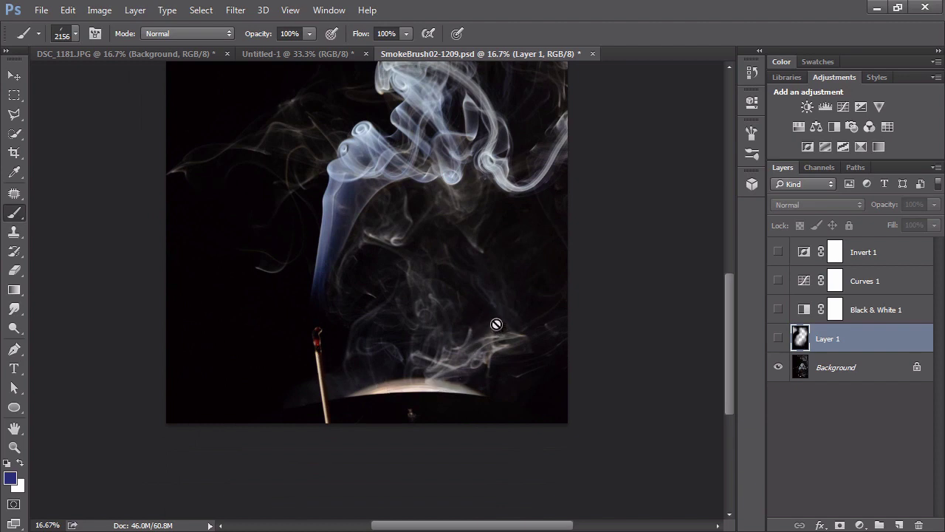
Step: Show the Black & White 1, Curves 1 and Invert 1 layers and inspect the curve set in Curves 1
click(866, 306)
click(778, 310)
click(778, 280)
click(778, 252)
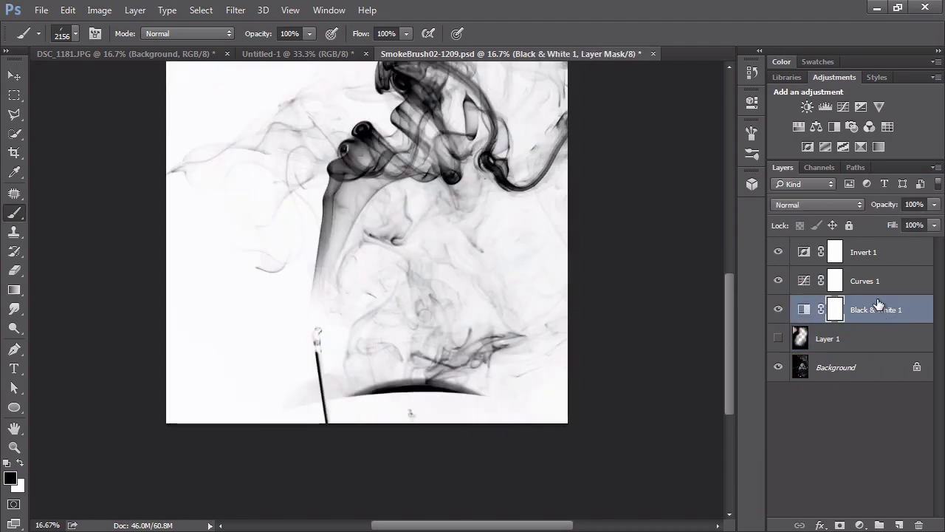
double_click(804, 281)
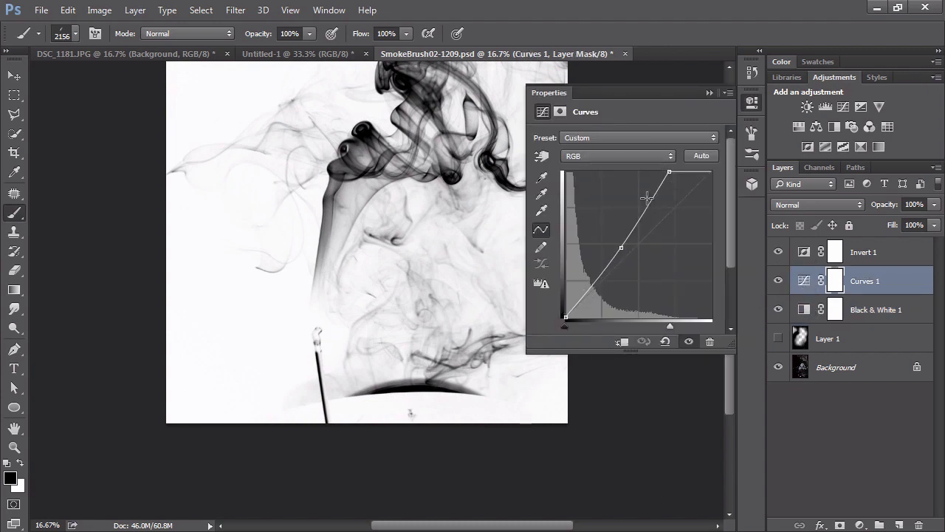
click(712, 94)
mouse_move(451, 256)
mouse_down()
mouse_move(436, 338)
mouse_move(427, 277)
mouse_up()
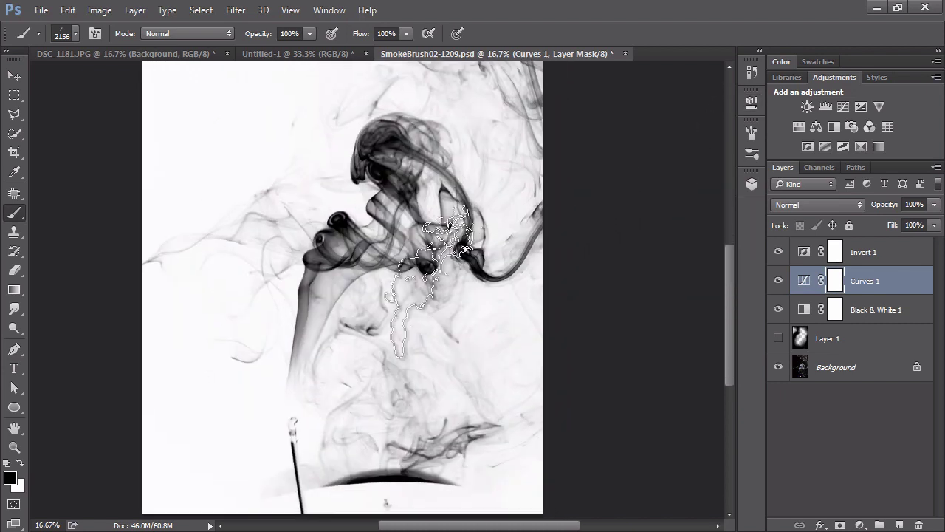
Step: Show and select the painted Layer 1, and hide the Black & White 1, Curves 1 and Invert 1 layers
click(778, 338)
click(827, 338)
drag(429, 222, 411, 373)
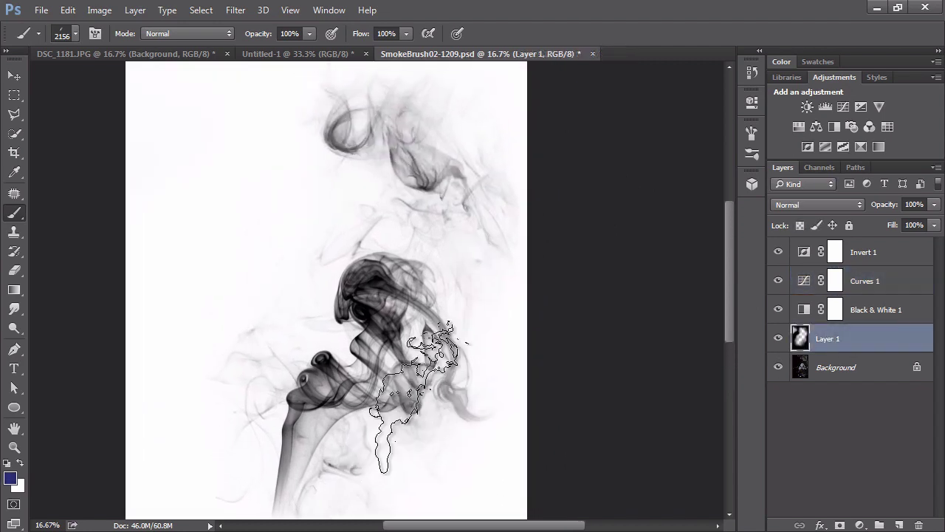
key(v)
drag(779, 308, 781, 254)
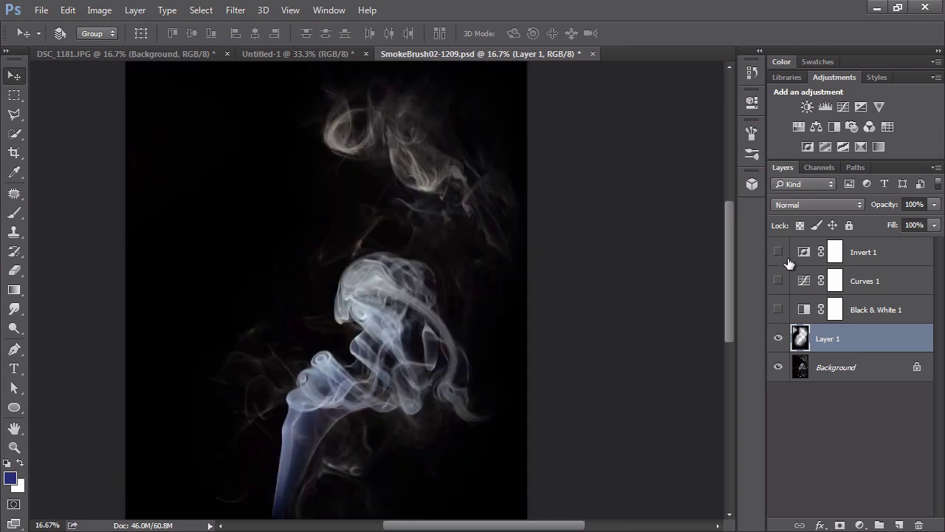
Step: Add a white-filled layer between Background and Layer 1 to inspect the painted black areas, and hide that white layer
click(827, 367)
click(898, 525)
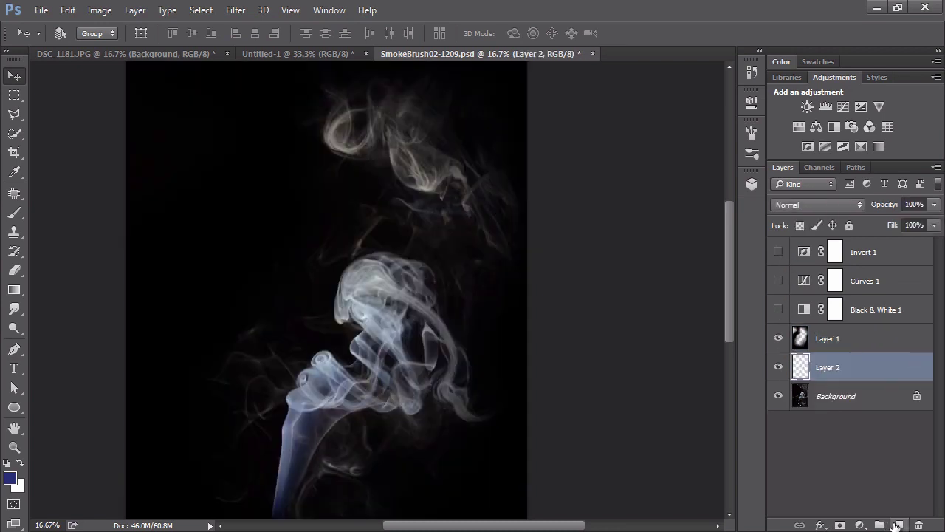
key(ctrl+BackSpace)
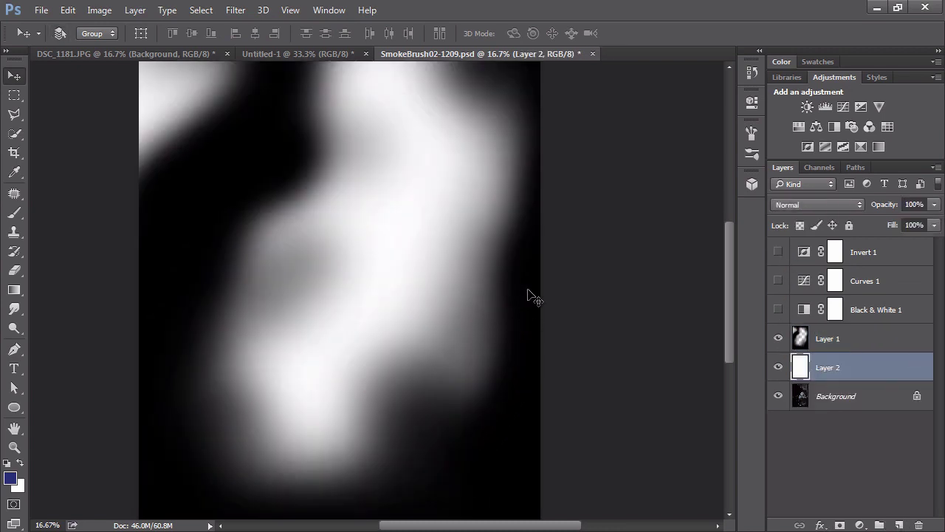
drag(387, 248, 445, 249)
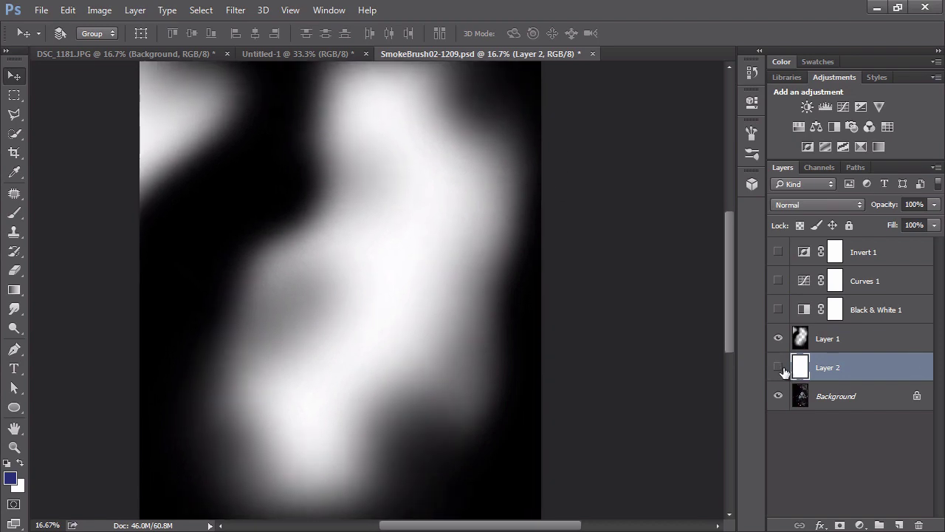
click(778, 367)
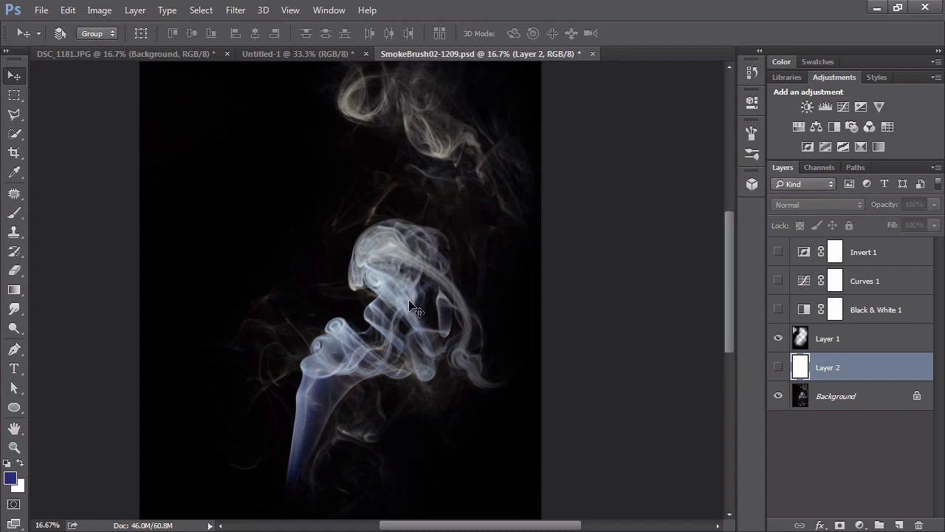
Step: Turn the Black & White 1, Curves 1 and Invert 1 layers back on and look over the isolated black smoke
drag(778, 309, 778, 252)
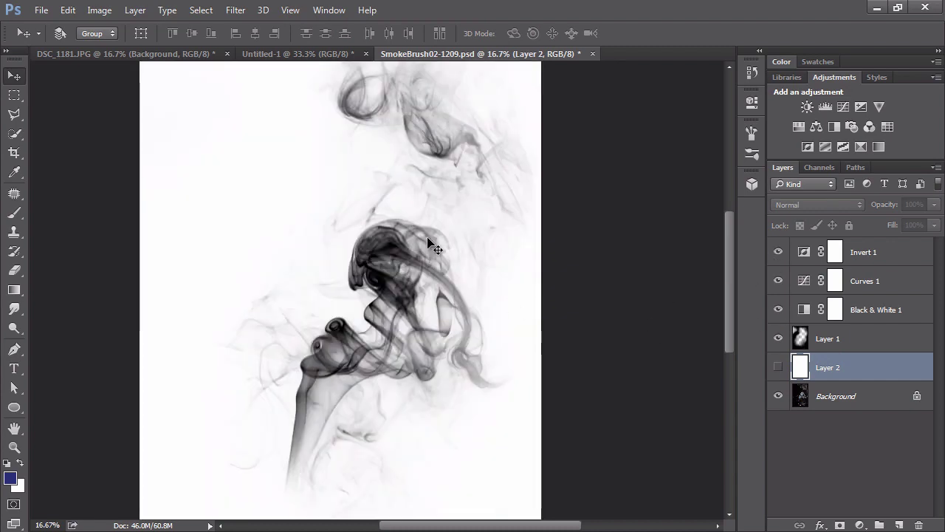
scroll(413, 221, up, 2)
scroll(413, 221, right, 1)
scroll(443, 214, down, 4)
scroll(465, 207, left, 2)
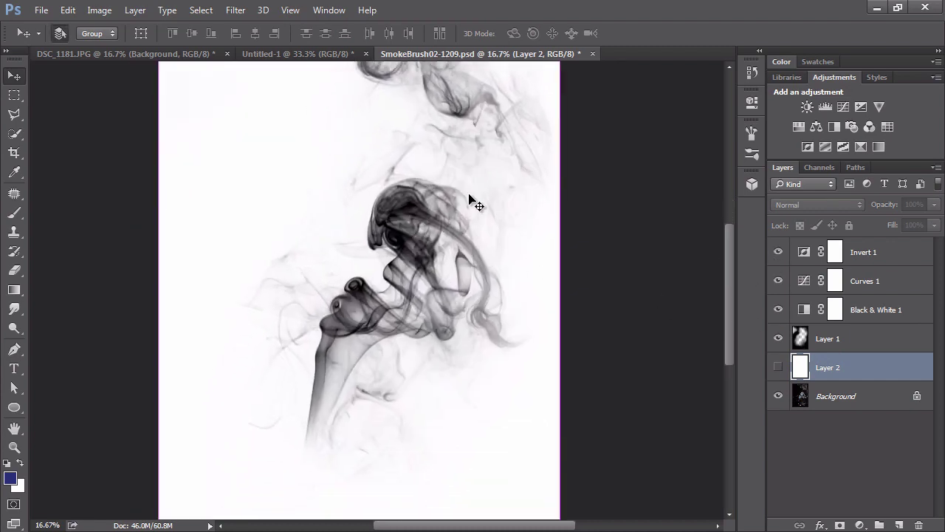
scroll(470, 198, down, 1)
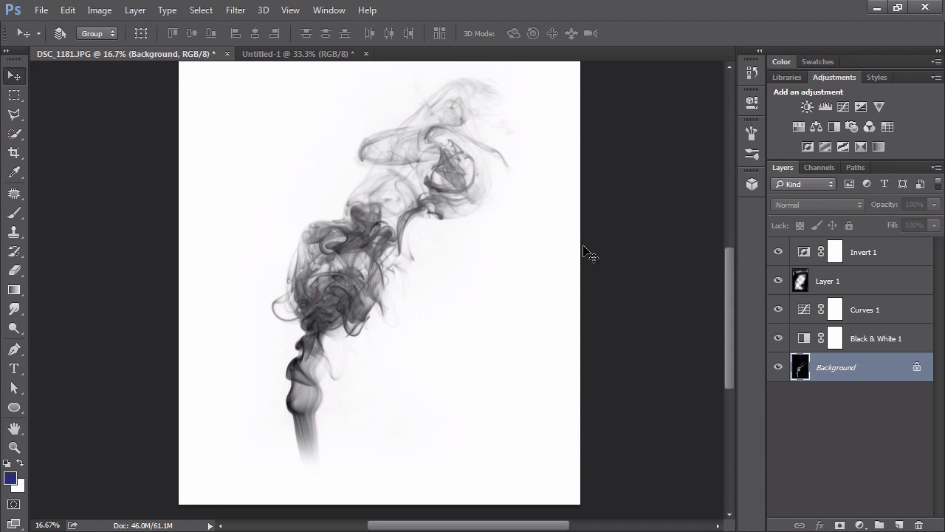
Step: In Untitled-1, add a new layer and stamp the 2156-pixel smoke brush once beside the existing blue smoke
click(303, 54)
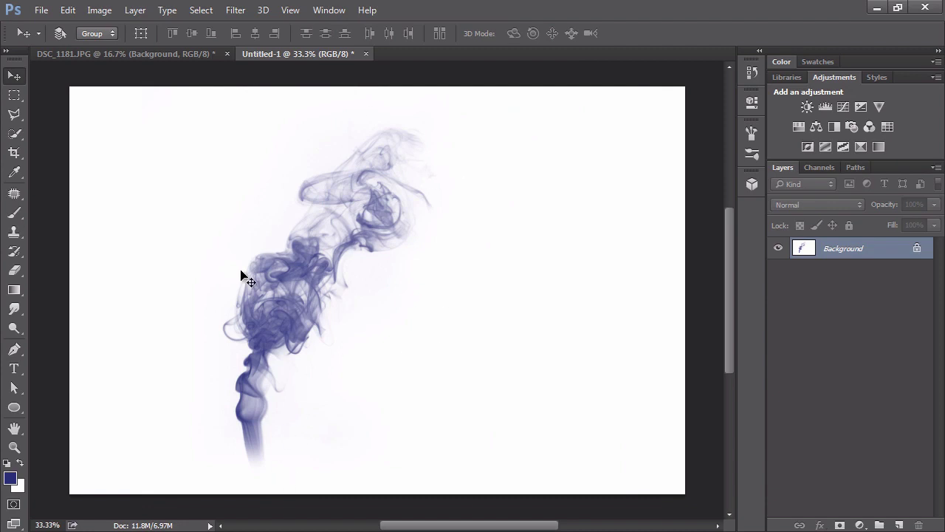
click(17, 214)
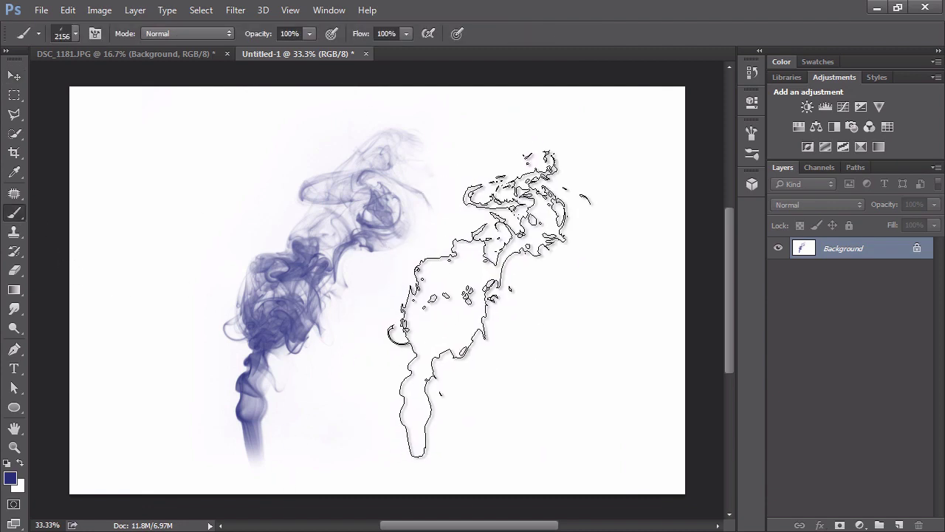
click(899, 525)
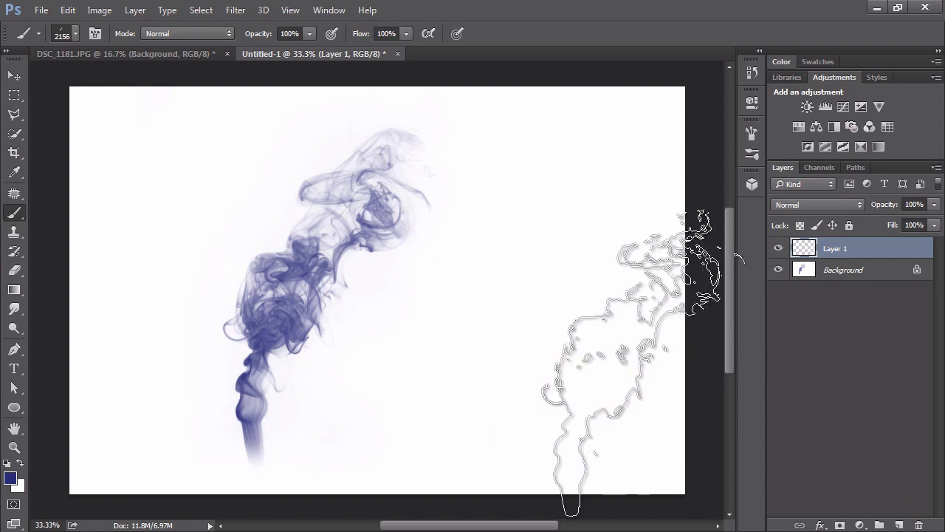
click(535, 277)
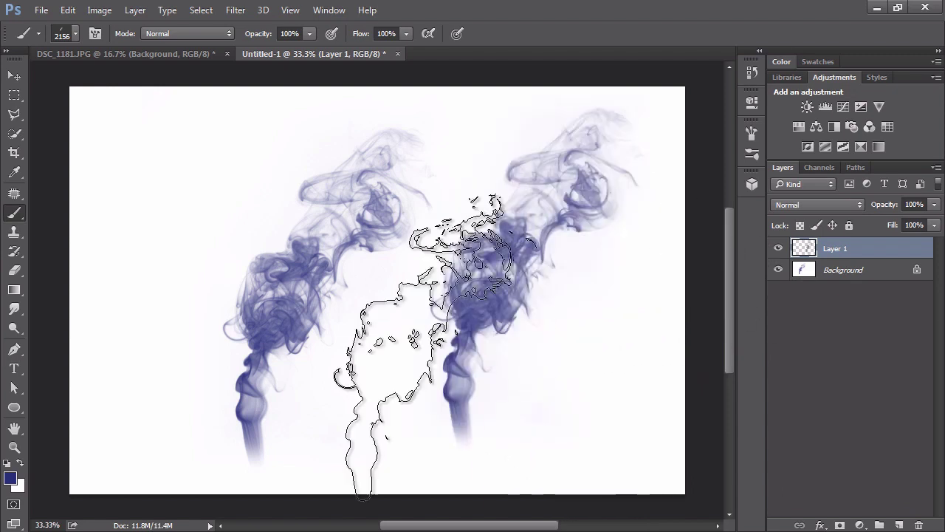
Step: Move the stamped smoke on Layer 1 to the other side of the Background's blue smoke, overlapping it slightly
click(12, 74)
ctrl+click(804, 248)
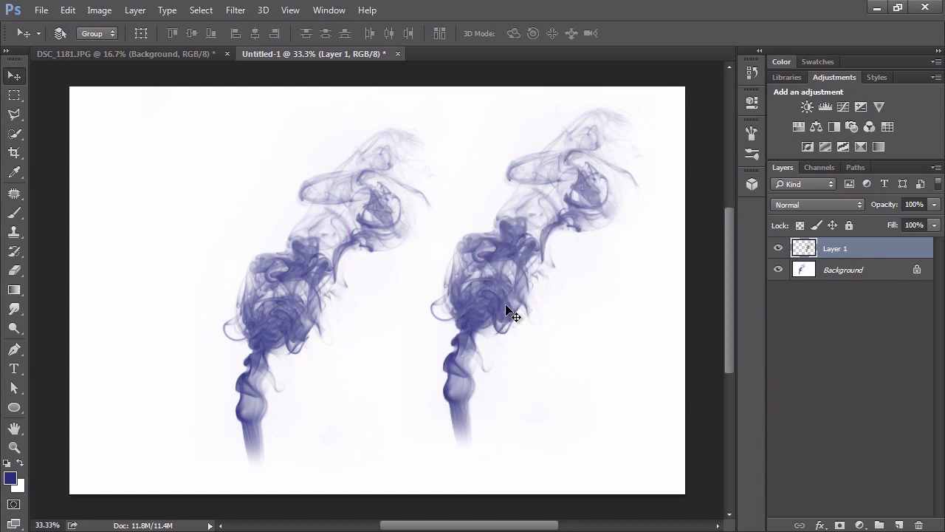
drag(500, 310, 345, 326)
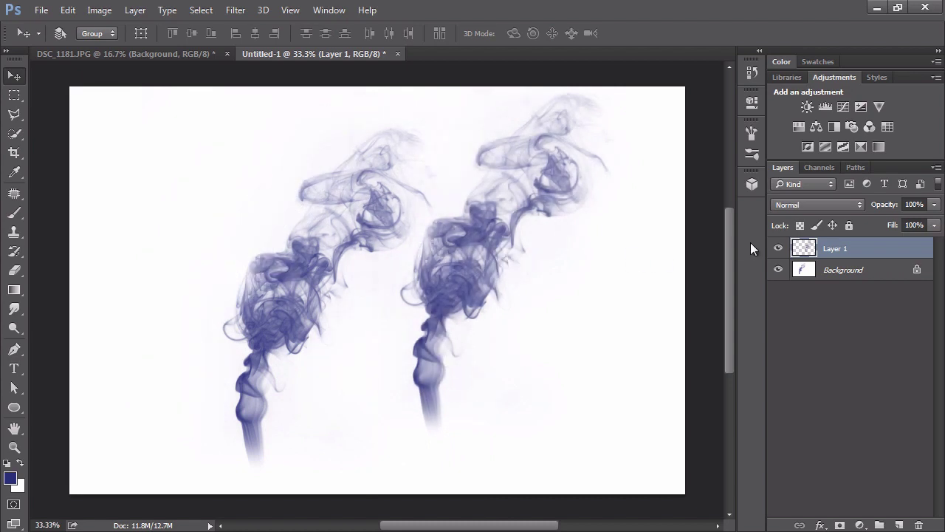
drag(431, 310, 139, 313)
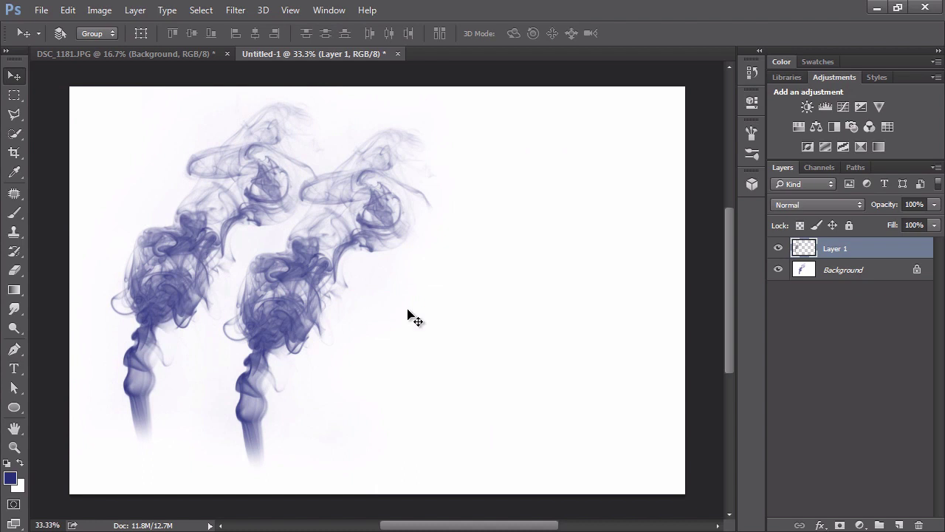
Step: In DSC_1181.JPG, check the original photo without the layers above it, and duplicate Background as a layer named SmokeStock
click(139, 52)
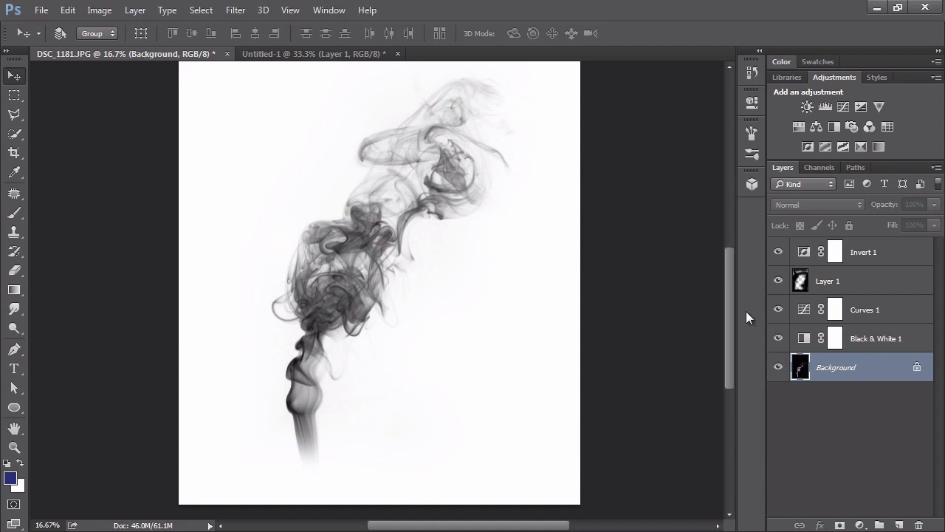
drag(779, 337, 785, 252)
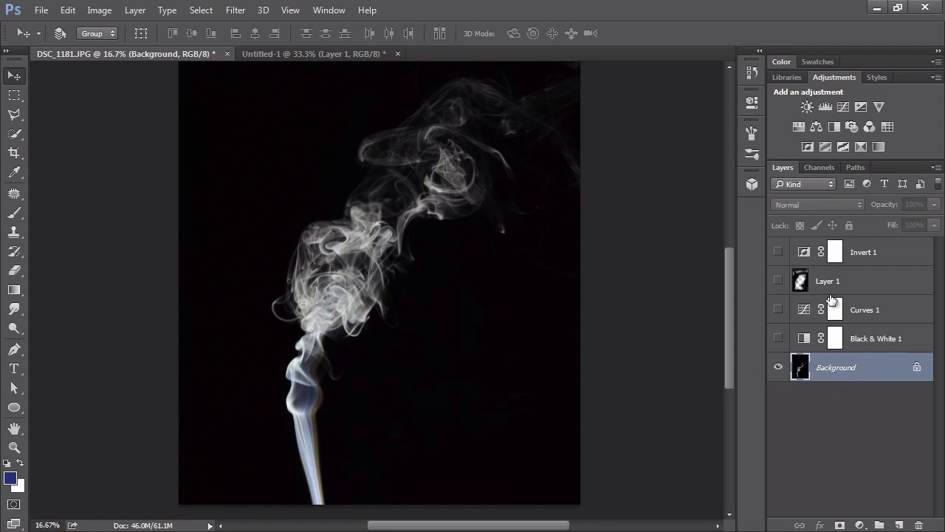
drag(778, 252, 778, 338)
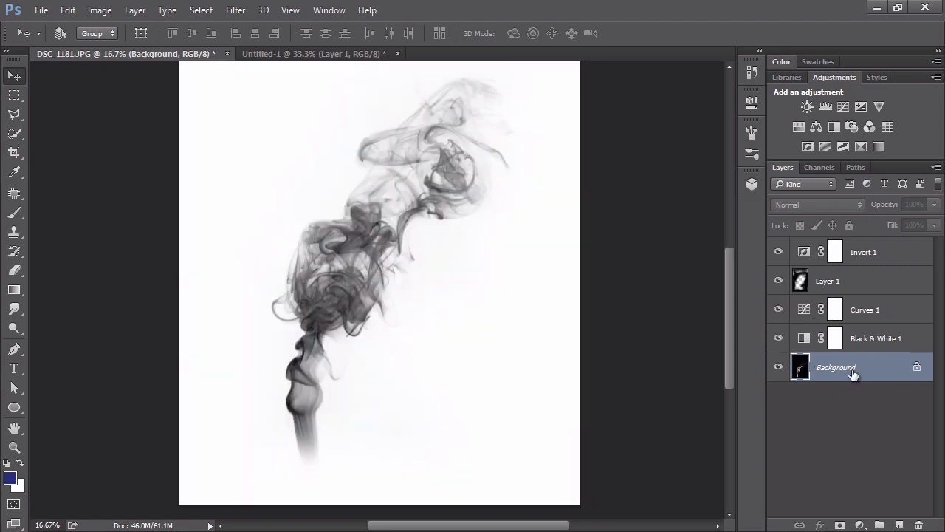
drag(845, 373, 898, 525)
double_click(849, 367)
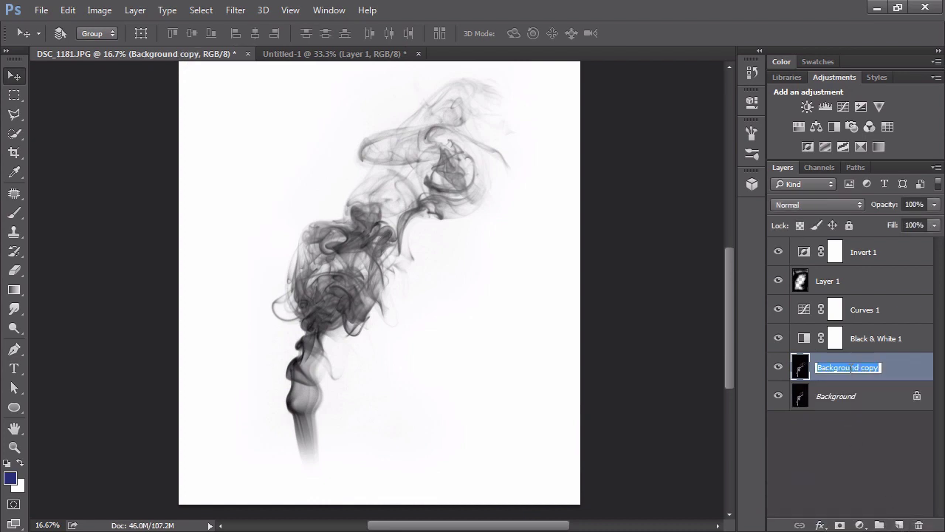
text(SmokeStock)
key(Return)
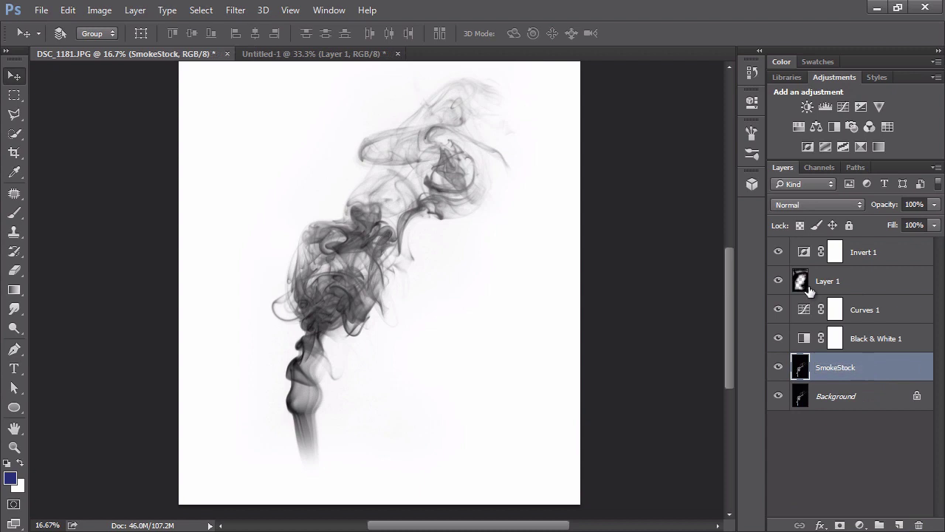
Step: Hide the Invert 1 layer and merge a copy of all visible layers into a new layer above Layer 1
click(778, 252)
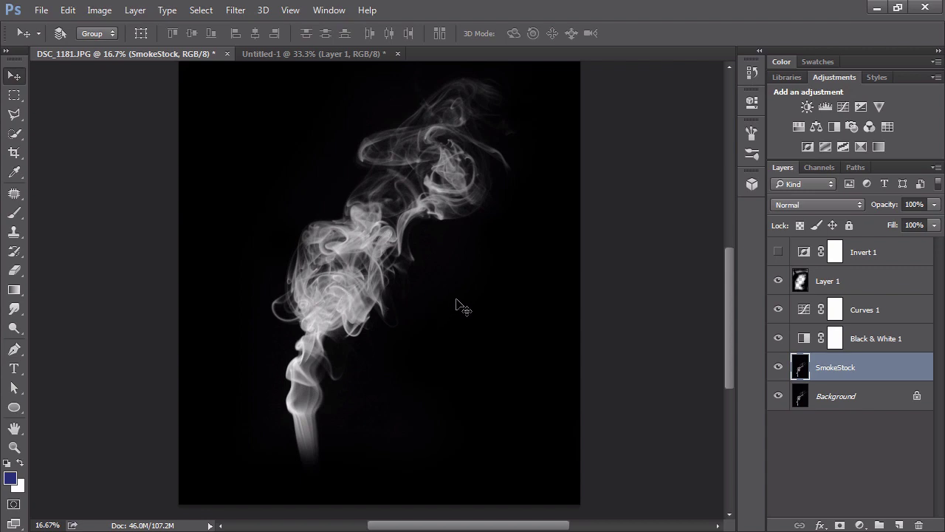
click(858, 280)
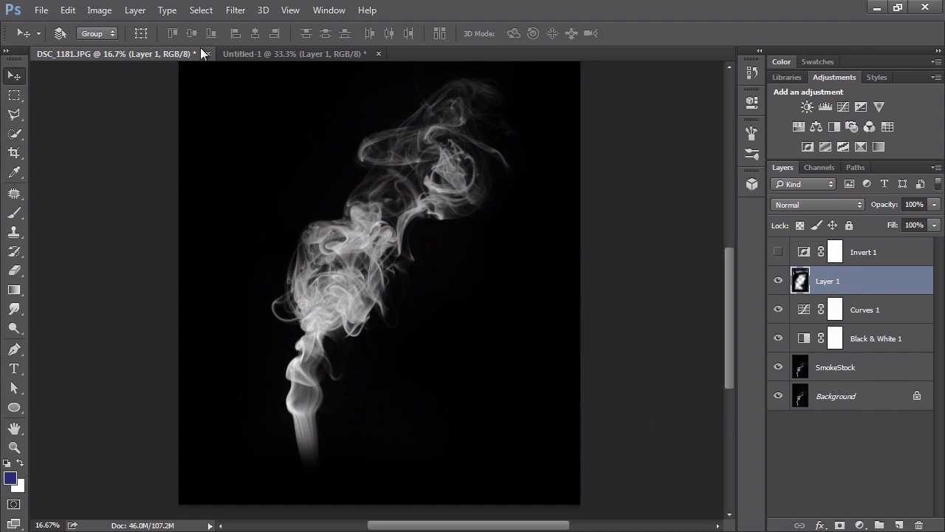
click(140, 15)
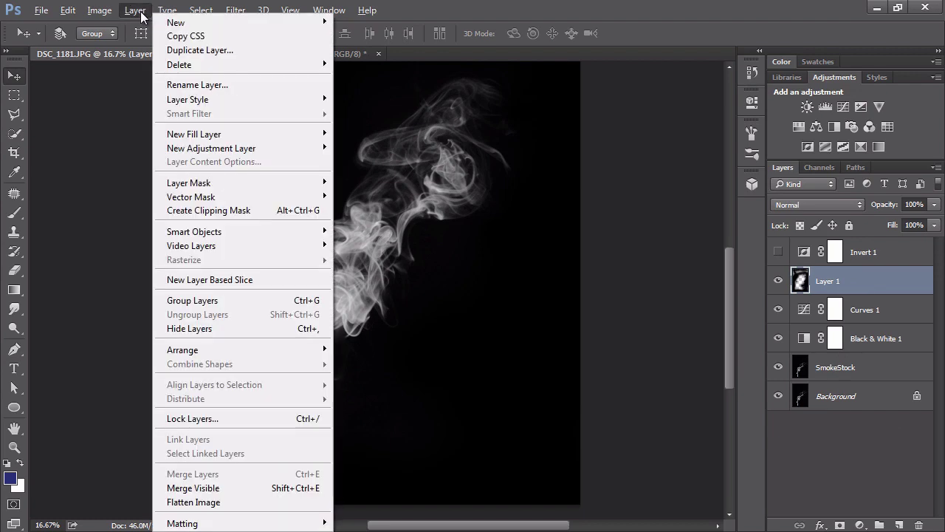
alt+click(234, 484)
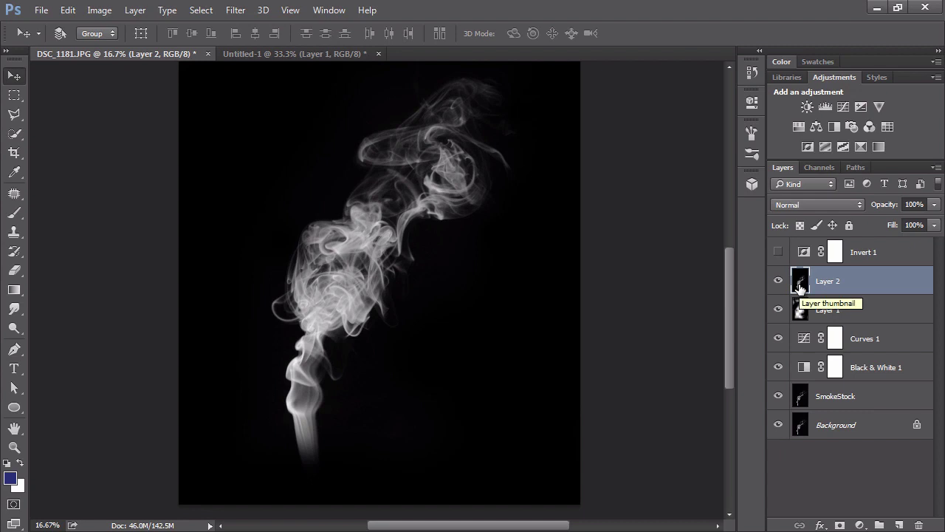
Step: Load the merged Layer 2 as a selection and copy its white-on-black smoke image
ctrl+click(800, 286)
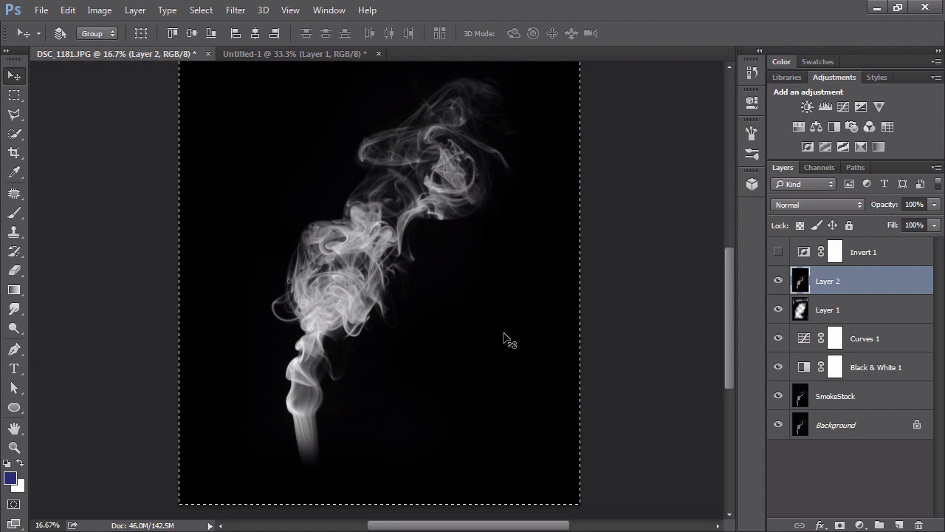
click(67, 10)
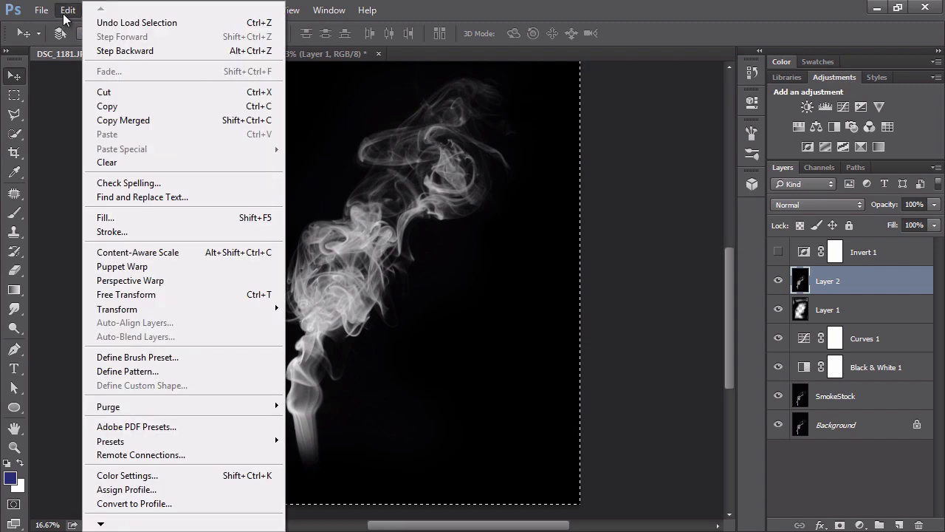
click(102, 109)
Step: Hide Layer 2, Layer 1, Curves 1 and Black & White 1, and make SmokeStock the active layer with nothing selected
drag(779, 281, 787, 373)
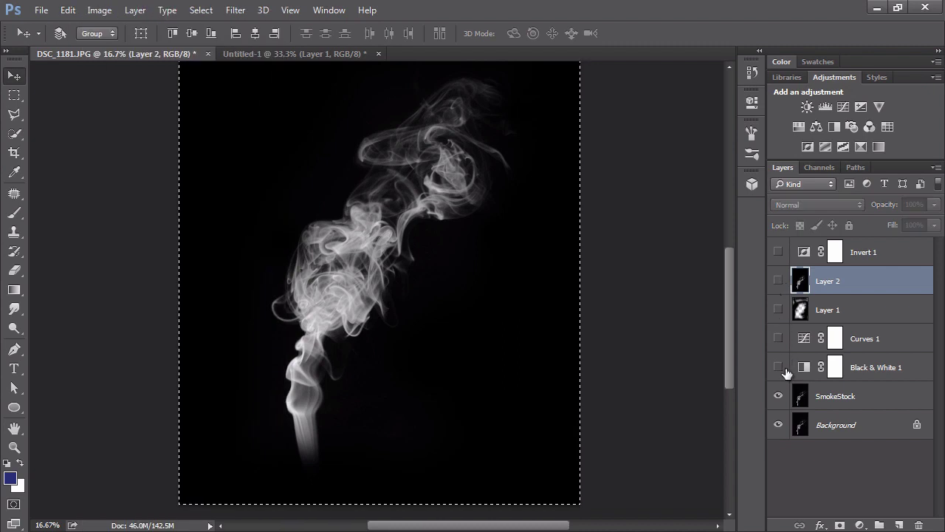
click(834, 398)
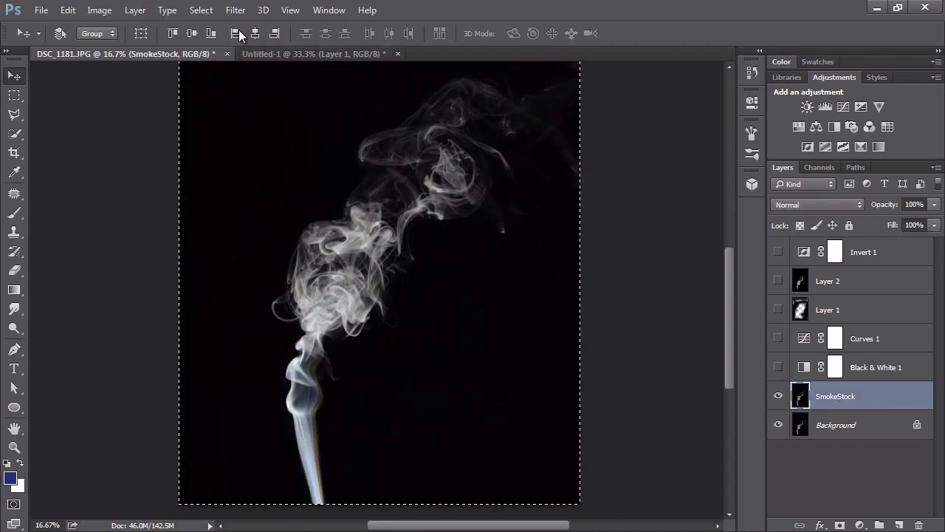
click(210, 11)
click(223, 42)
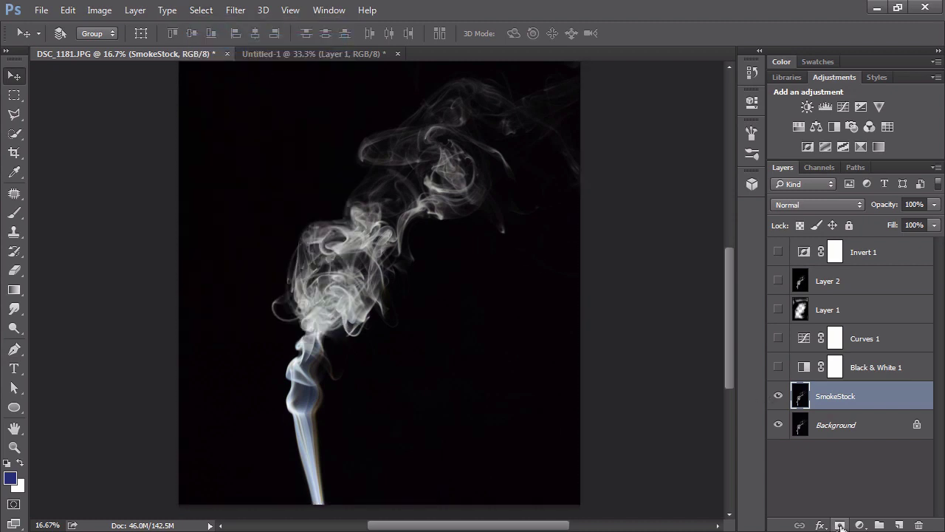
Step: Add a layer mask to SmokeStock and paste the copied smoke image into the mask, leaving nothing selected
click(840, 526)
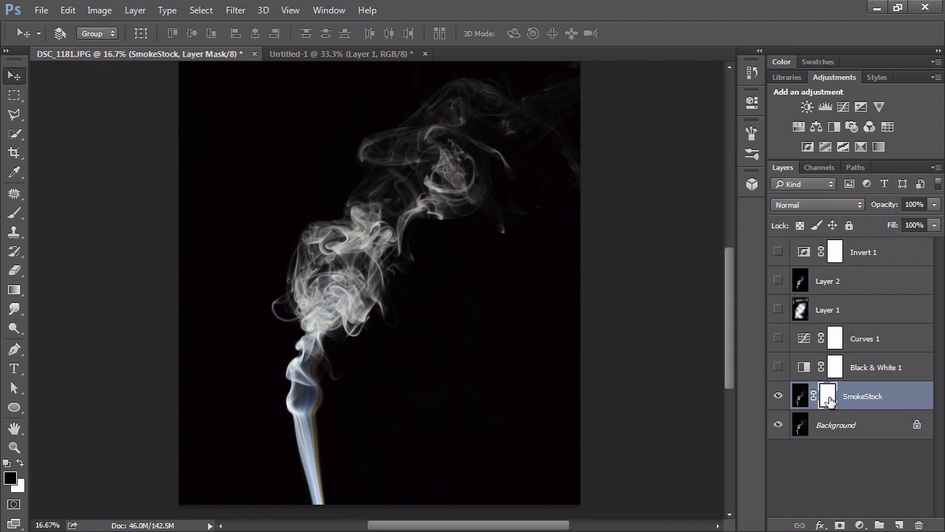
alt+click(828, 399)
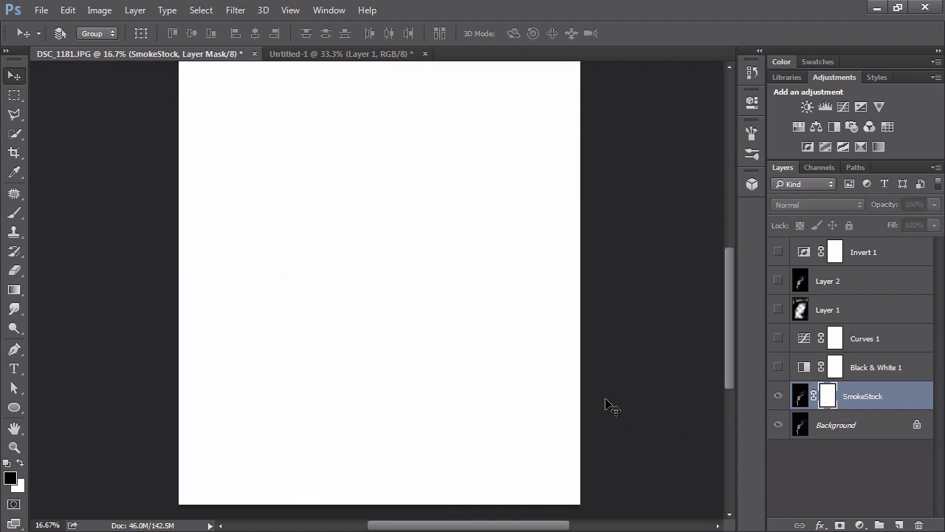
click(66, 12)
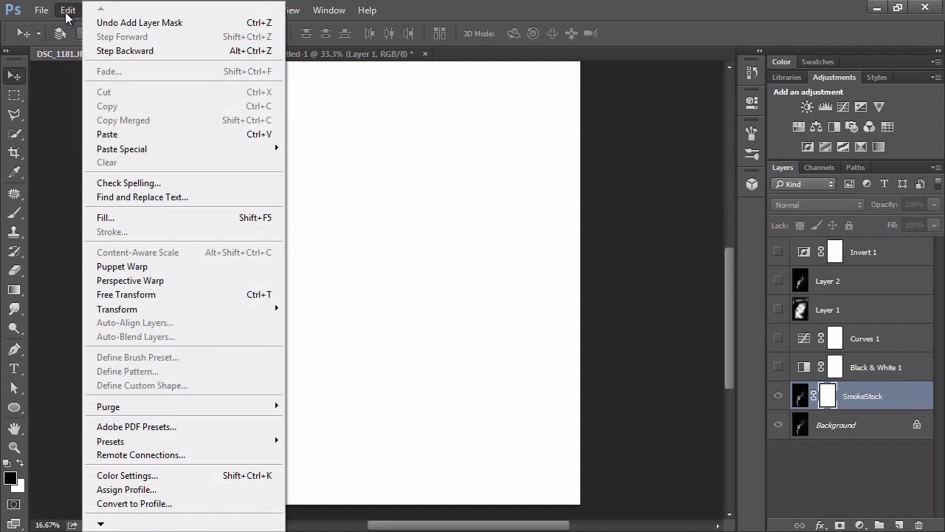
click(107, 134)
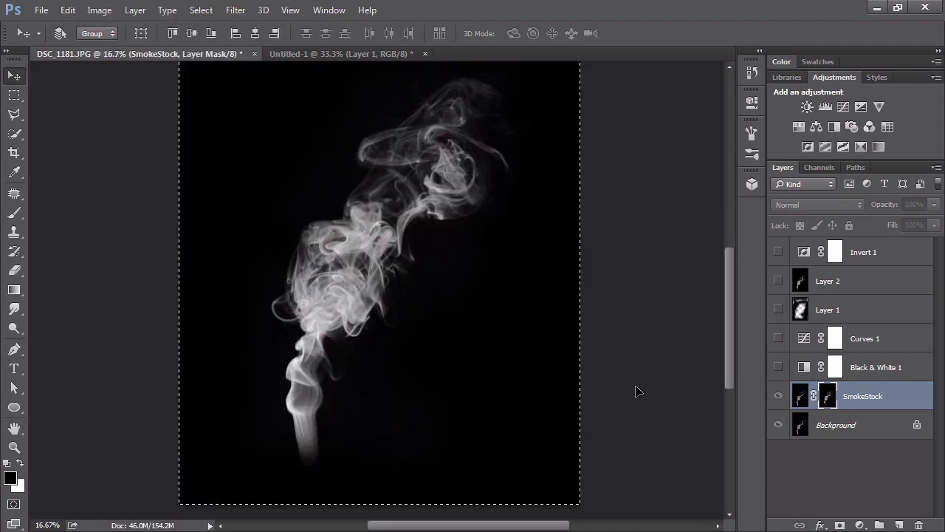
key(ctrl+d)
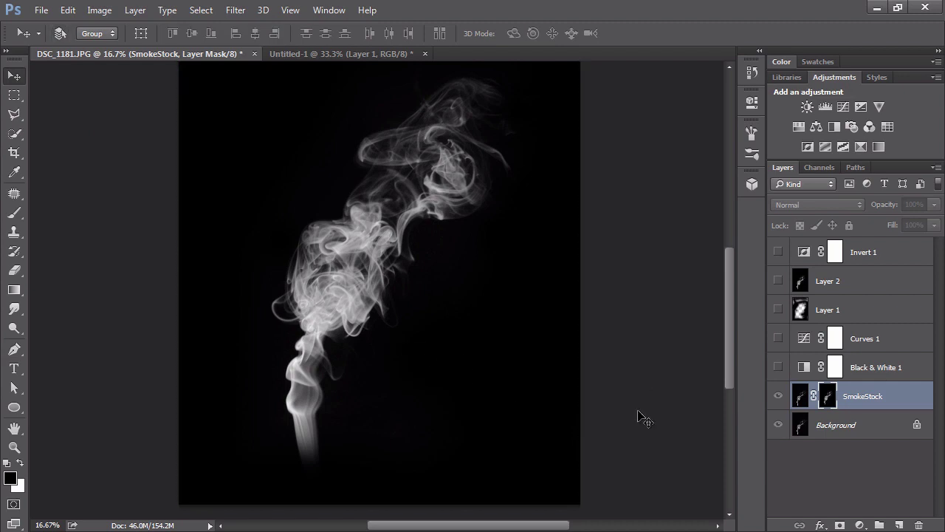
Step: Bring the masked SmokeStock layer into Untitled-1 and scale it down to fit beside the two blue smoke columns
click(801, 399)
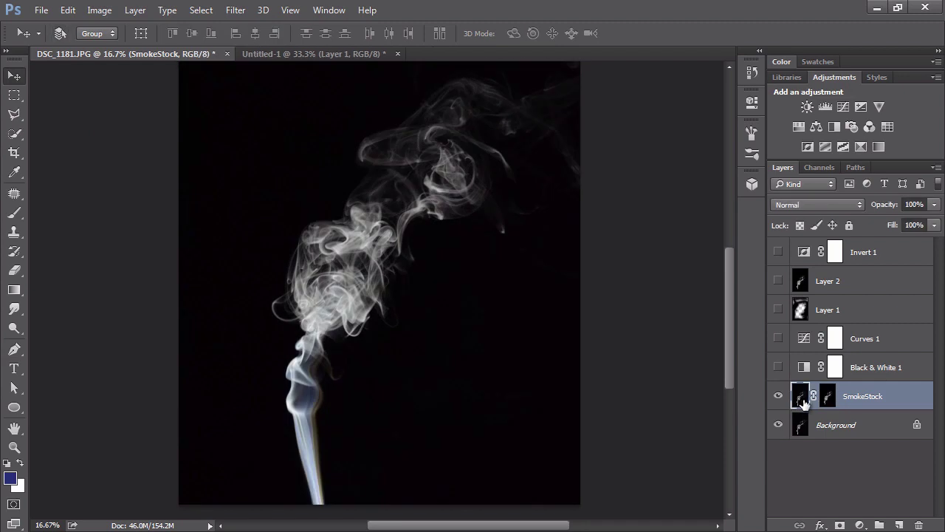
drag(347, 347, 502, 363)
key(ctrl+t)
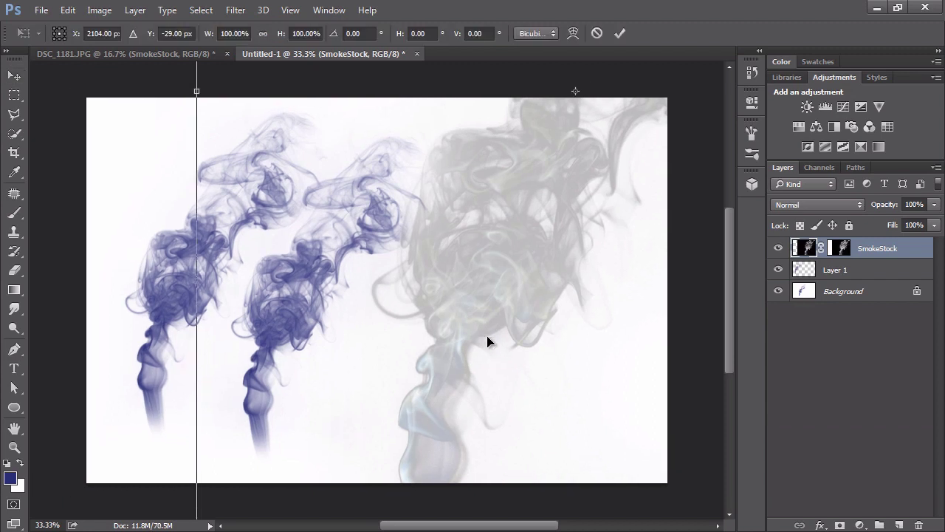
key(ctrl+minus)
key(ctrl+minus)
key(ctrl+minus)
key(ctrl+minus)
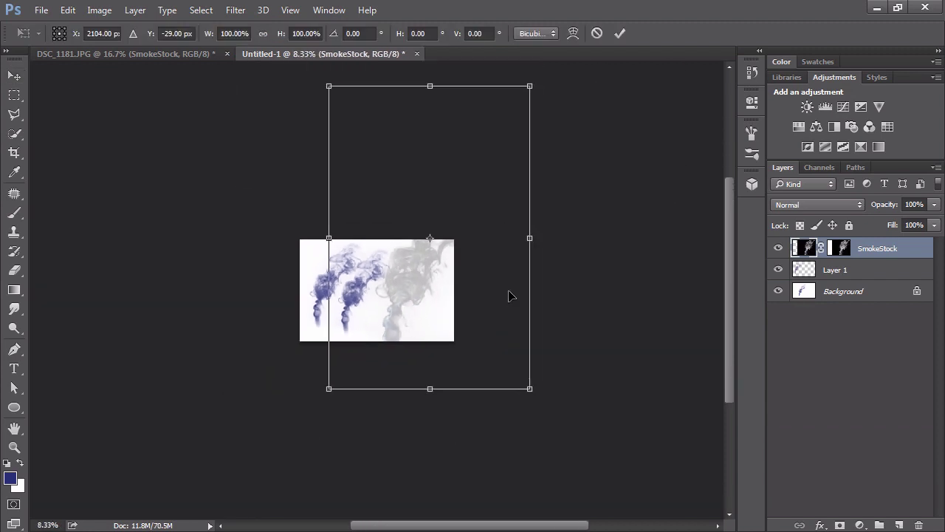
drag(531, 84, 458, 194)
drag(329, 388, 360, 341)
key(ctrl+0)
key(Return)
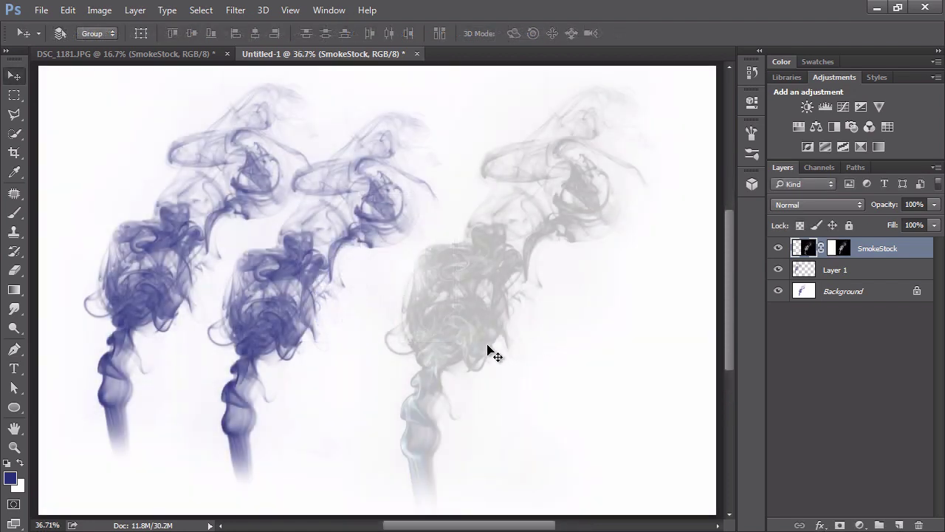
mouse_move(478, 339)
mouse_down()
mouse_move(465, 323)
mouse_move(392, 342)
mouse_move(380, 326)
mouse_move(286, 330)
mouse_move(283, 345)
mouse_move(270, 321)
mouse_move(202, 322)
mouse_move(265, 305)
mouse_move(205, 332)
mouse_move(494, 327)
mouse_move(494, 305)
mouse_move(491, 329)
mouse_up()
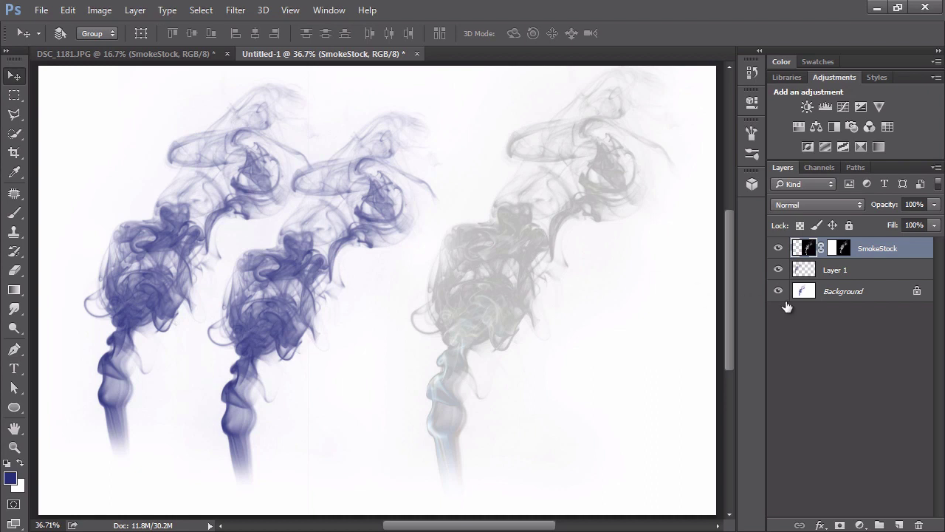
Step: Add a Color Overlay effect to the SmokeStock layer with the dark blue colour 161e8c
key(h)
double_click(920, 253)
drag(443, 63, 146, 93)
click(104, 270)
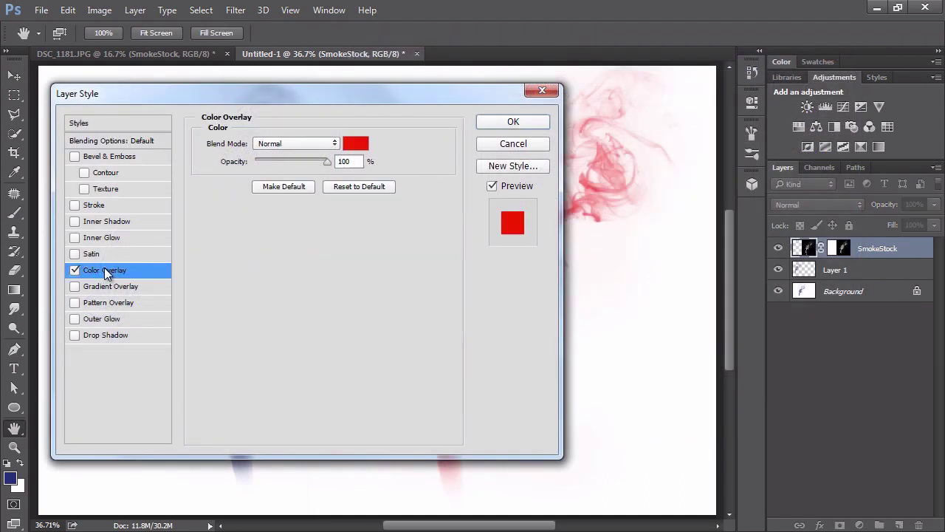
click(355, 143)
click(522, 129)
mouse_move(492, 157)
mouse_down()
mouse_move(485, 173)
mouse_move(476, 149)
mouse_up()
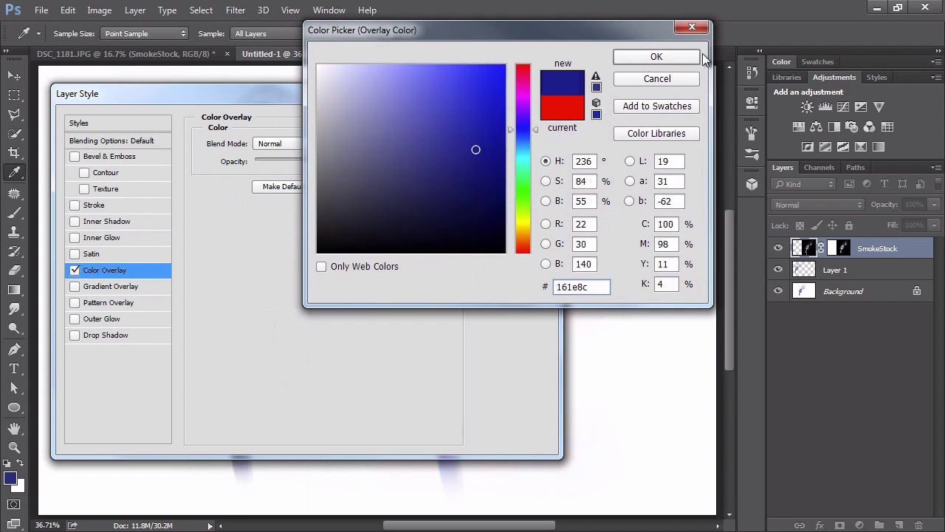
click(664, 60)
Step: Set the Color Overlay's blend mode to Multiply and apply the layer style to SmokeStock
drag(662, 85, 291, 284)
click(283, 319)
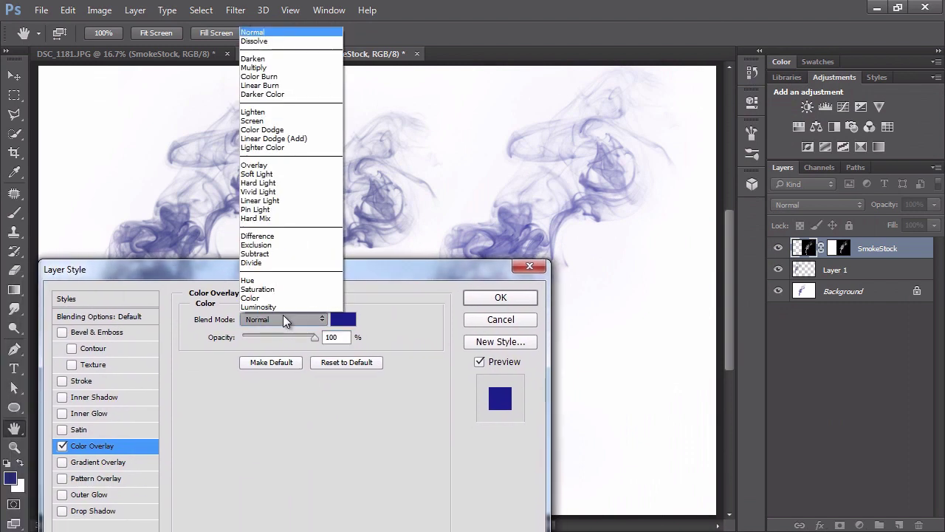
click(255, 68)
click(500, 296)
key(v)
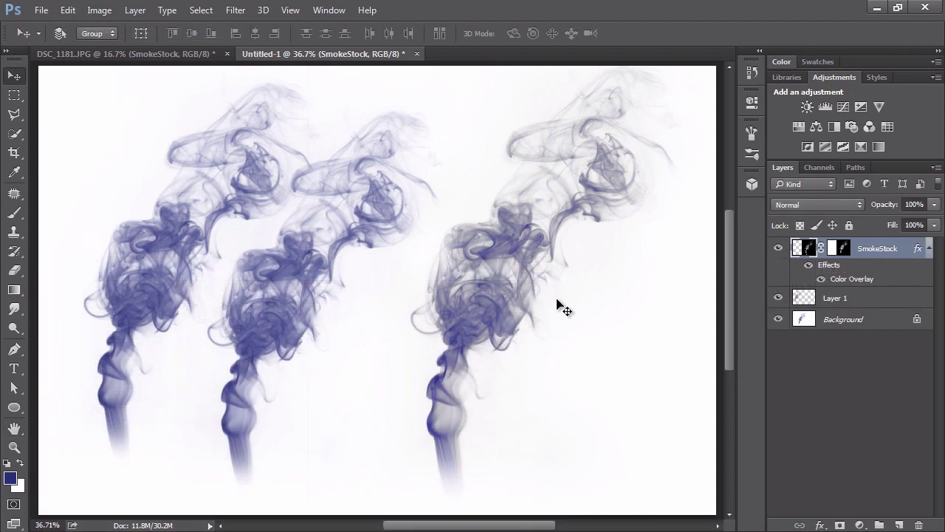
Step: Move the SmokeStock smoke right beside the middle blue smoke column and compare their detail up close
drag(489, 333, 382, 330)
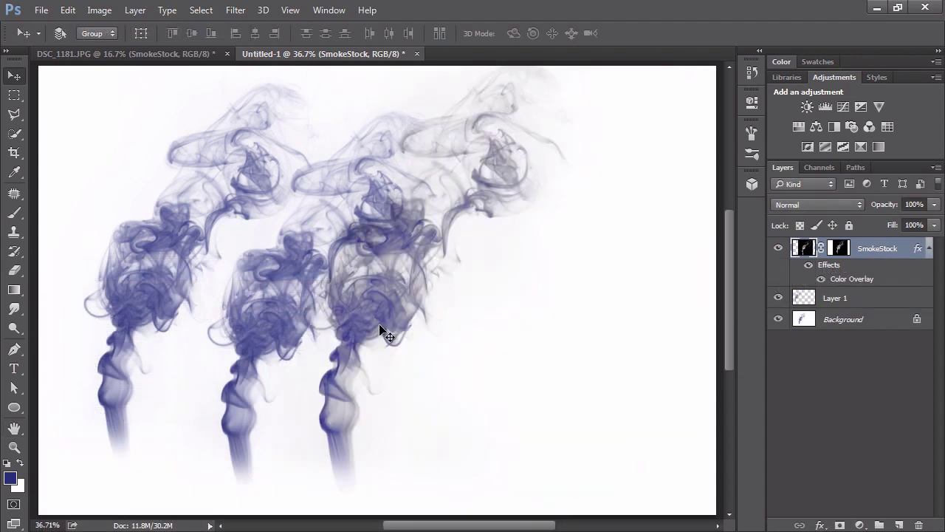
scroll(380, 330, up, 2)
drag(318, 344, 414, 220)
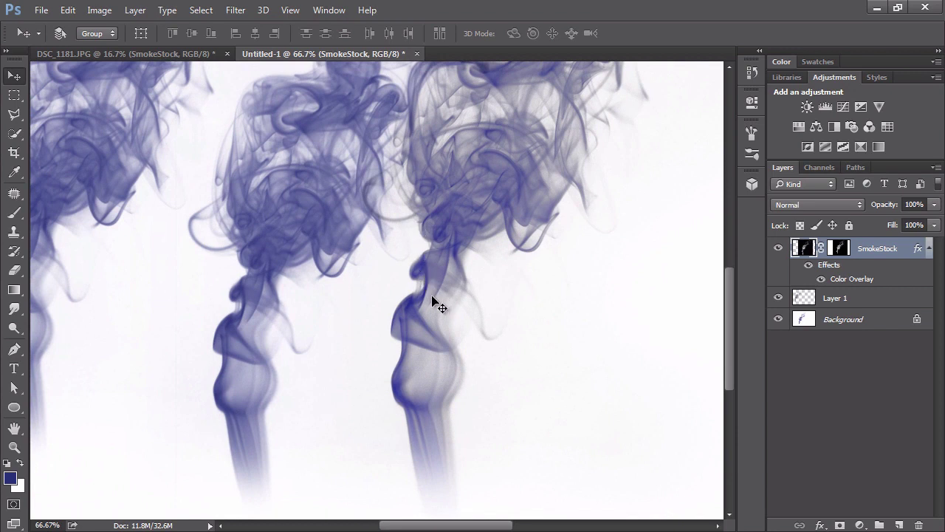